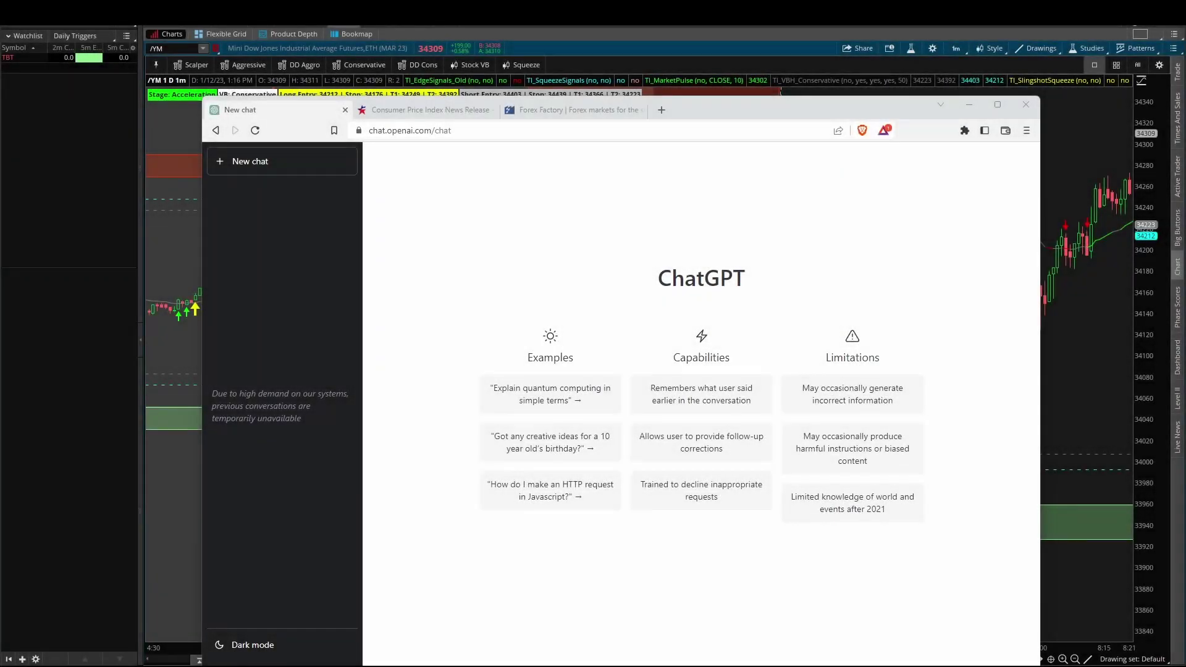
Step: Mark up the ChatGPT heading with the pen, clear it, and switch to the Forex Factory calendar
{"action": "mouse_move", "coordinate": [766, 265]}
{"action": "left_mouse_down"}
{"action": "mouse_move", "coordinate": [639, 272]}
{"action": "mouse_move", "coordinate": [781, 298]}
{"action": "mouse_move", "coordinate": [762, 250]}
{"action": "left_mouse_up"}
{"action": "mouse_move", "coordinate": [630, 272]}
{"action": "left_mouse_down"}
{"action": "mouse_move", "coordinate": [533, 246]}
{"action": "mouse_move", "coordinate": [478, 130]}
{"action": "mouse_move", "coordinate": [473, 147]}
{"action": "mouse_move", "coordinate": [491, 143]}
{"action": "left_mouse_up"}
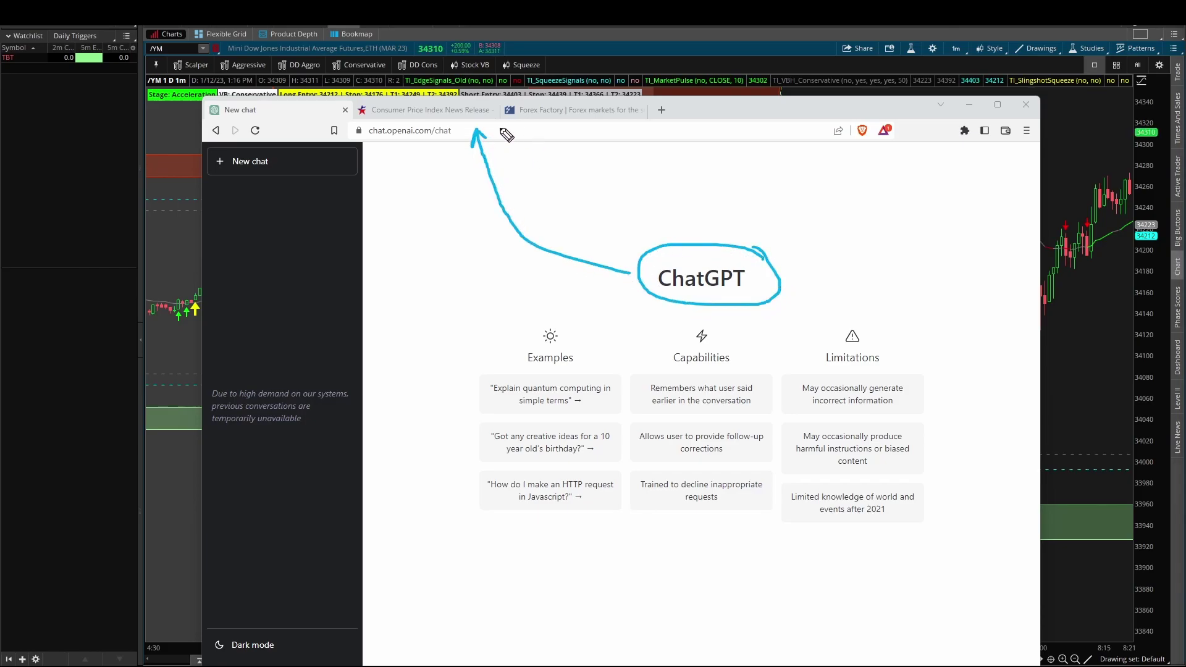
{"action": "key", "text": "Escape"}
{"action": "left_click", "coordinate": [552, 113]}
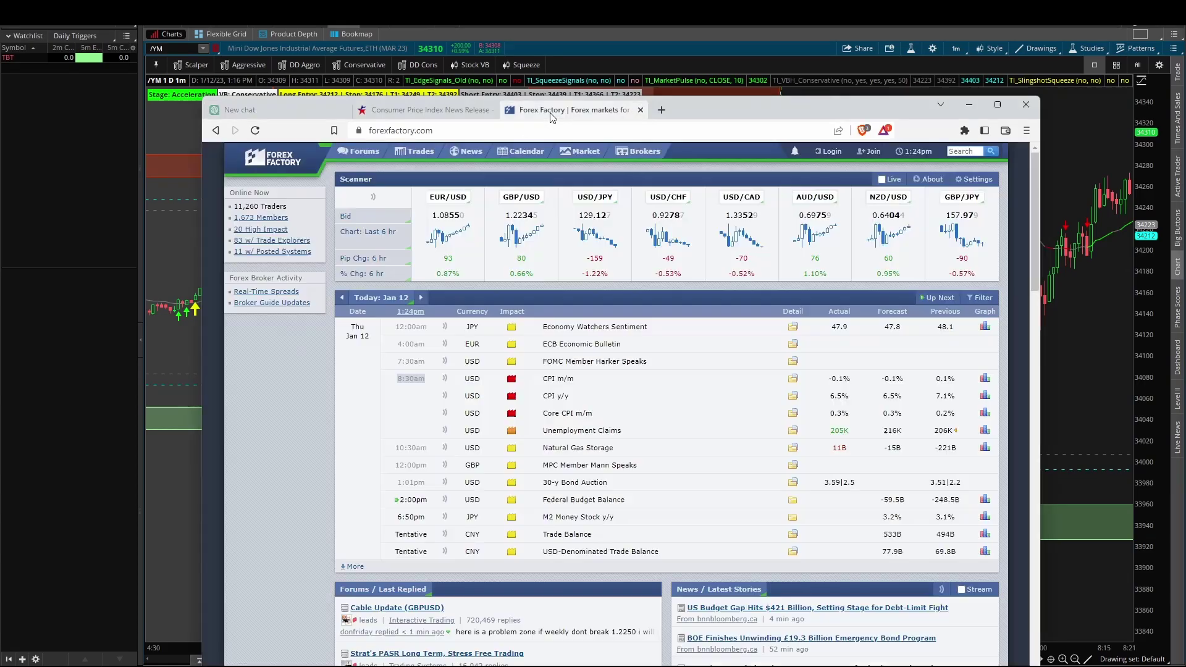
Step: Highlight the Jan 12 CPI rows, glance back at ChatGPT, then open the BLS CPI news release
{"action": "left_click_drag", "start_coordinate": [387, 386], "coordinate": [605, 431]}
{"action": "left_click", "coordinate": [576, 369]}
{"action": "left_click", "coordinate": [309, 111]}
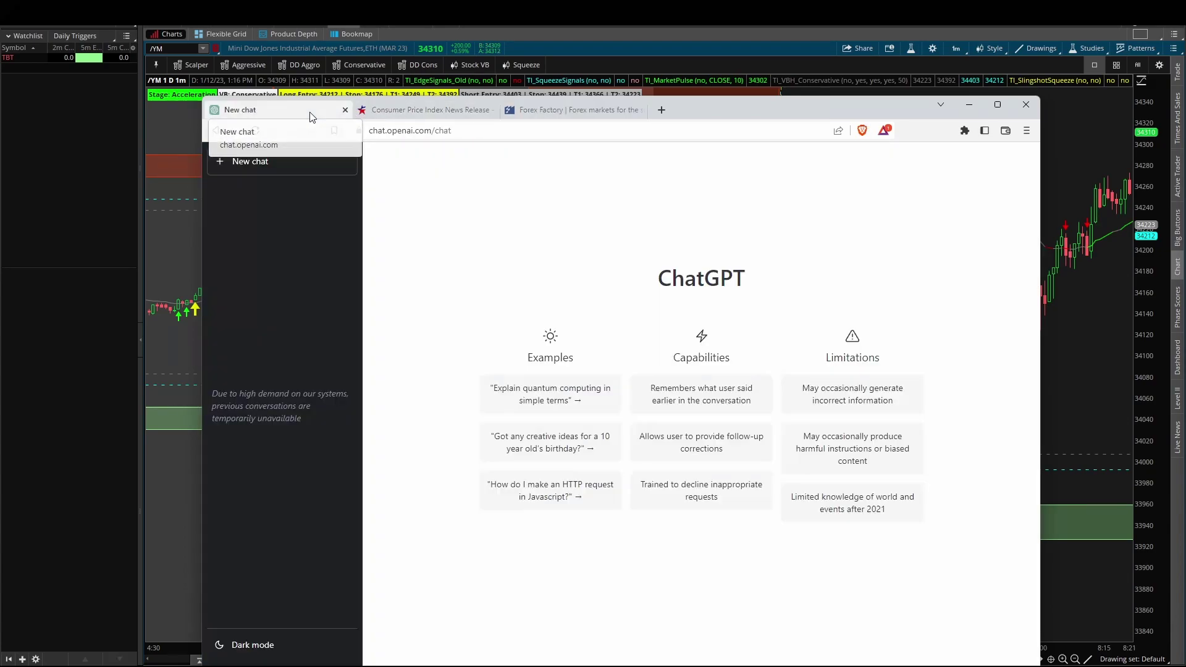
{"action": "left_click_drag", "start_coordinate": [776, 296], "coordinate": [645, 289]}
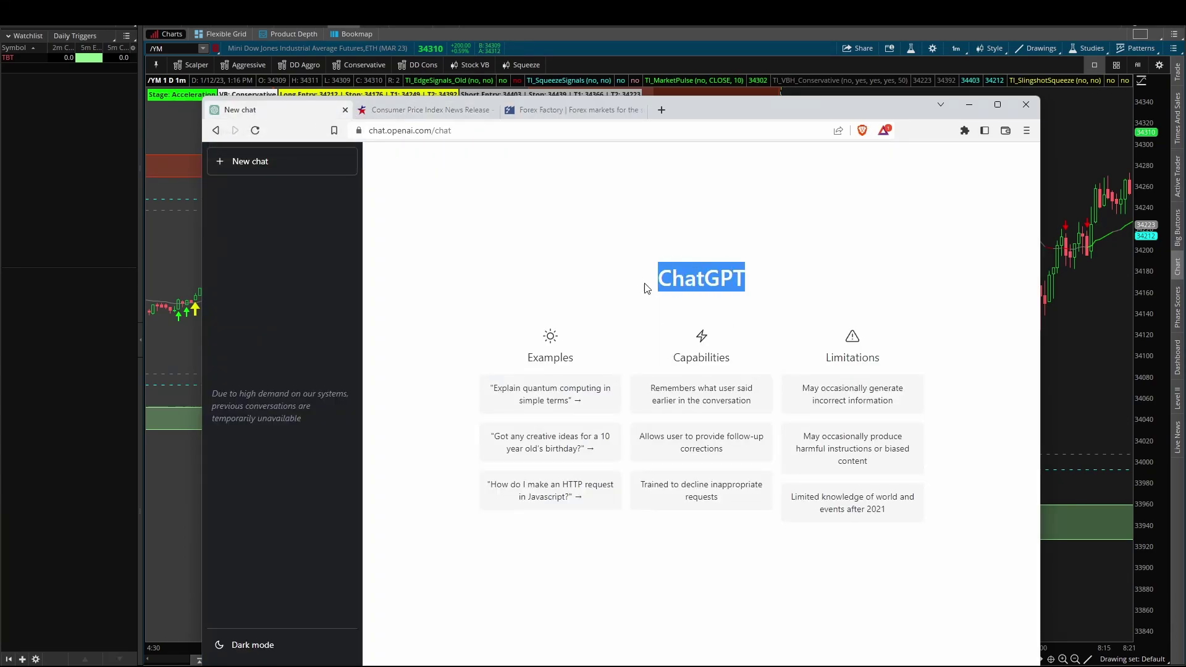
{"action": "left_click", "coordinate": [440, 114]}
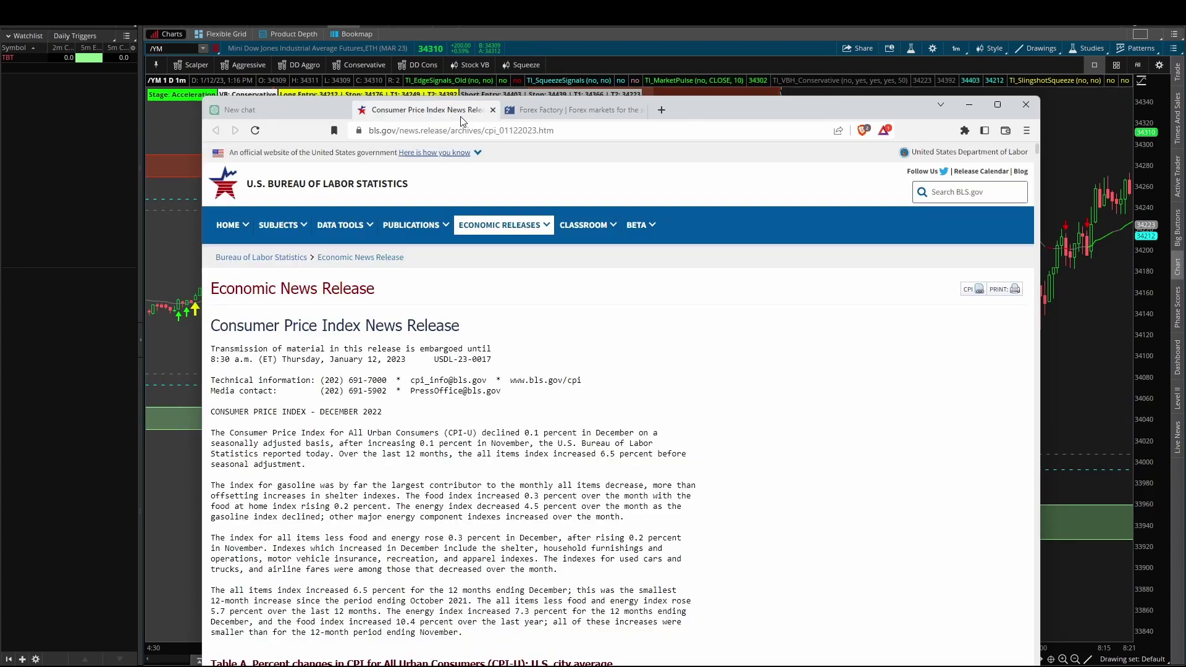
Step: Scroll through the December 2022 CPI release down to the Technical Note and back up
{"action": "scroll", "coordinate": [845, 382], "scroll_direction": "down", "scroll_amount": 20}
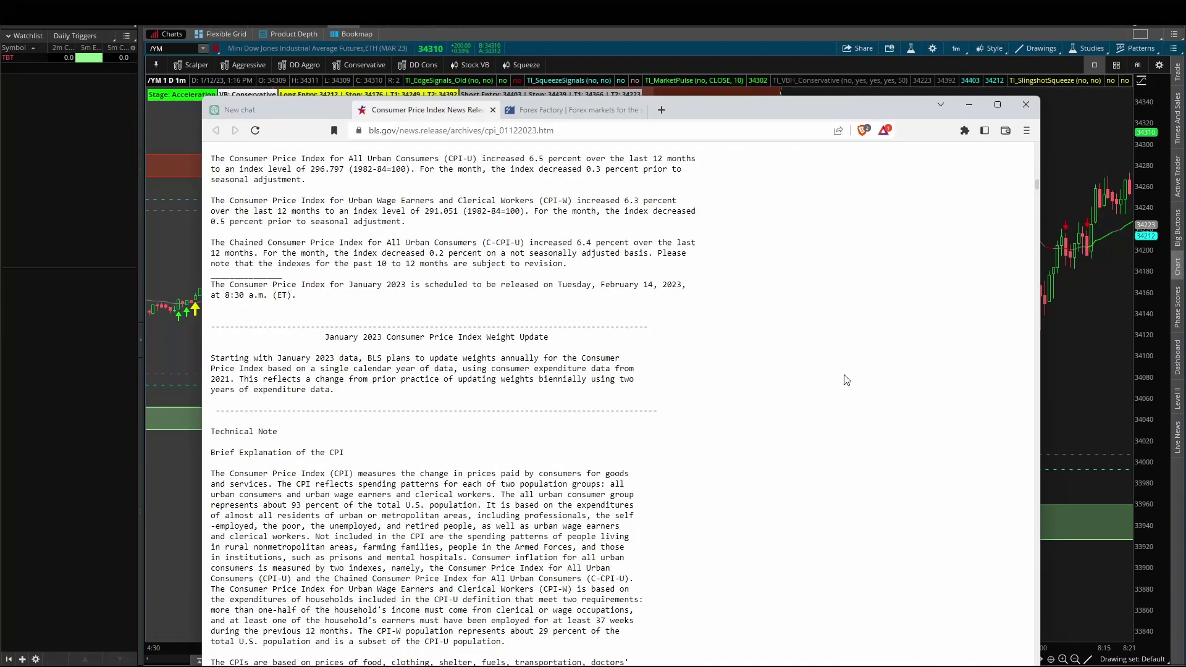
{"action": "scroll", "coordinate": [834, 373], "scroll_direction": "down", "scroll_amount": 8}
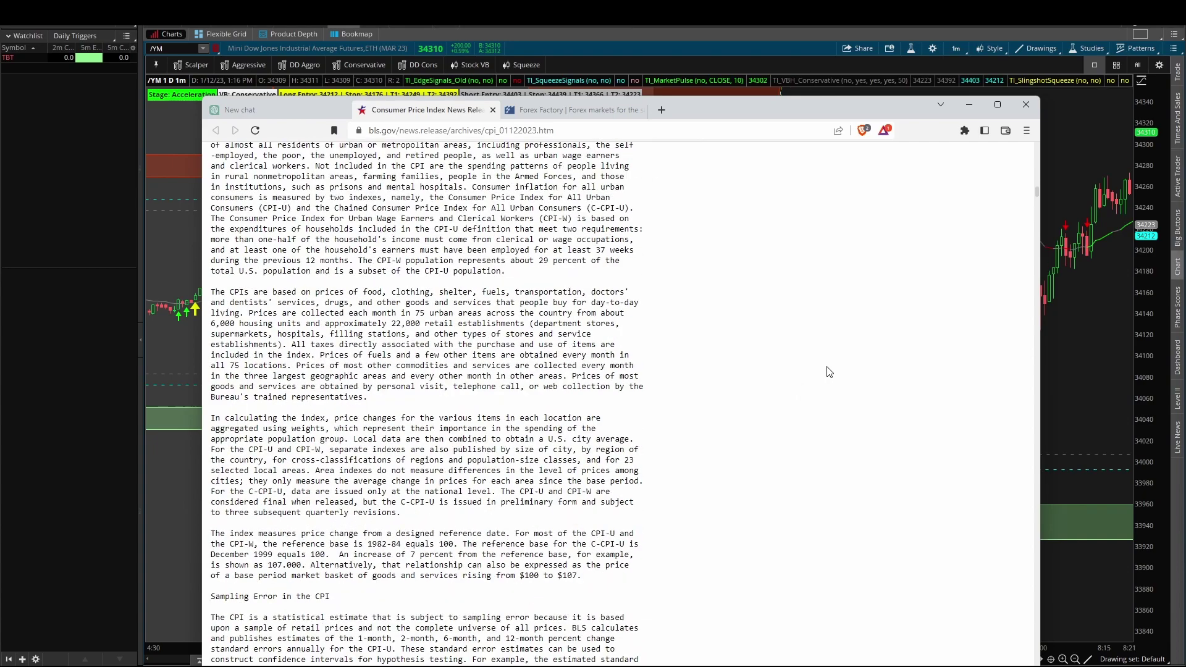
{"action": "scroll", "coordinate": [828, 372], "scroll_direction": "down", "scroll_amount": 7}
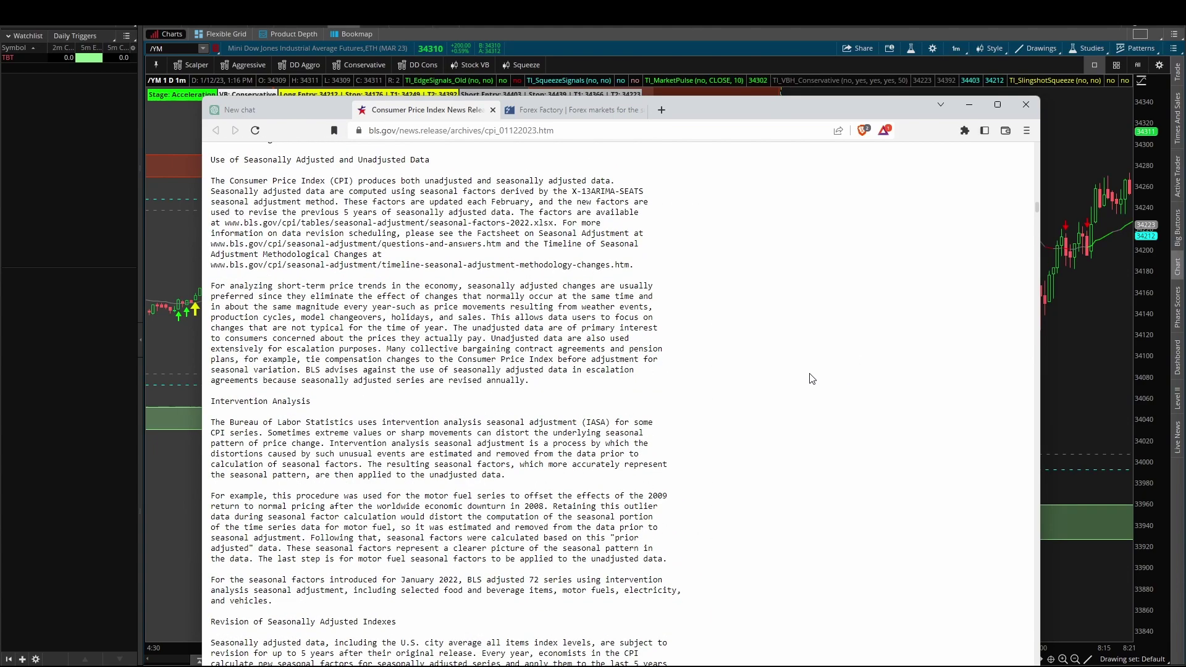
{"action": "scroll", "coordinate": [812, 378], "scroll_direction": "down", "scroll_amount": 6}
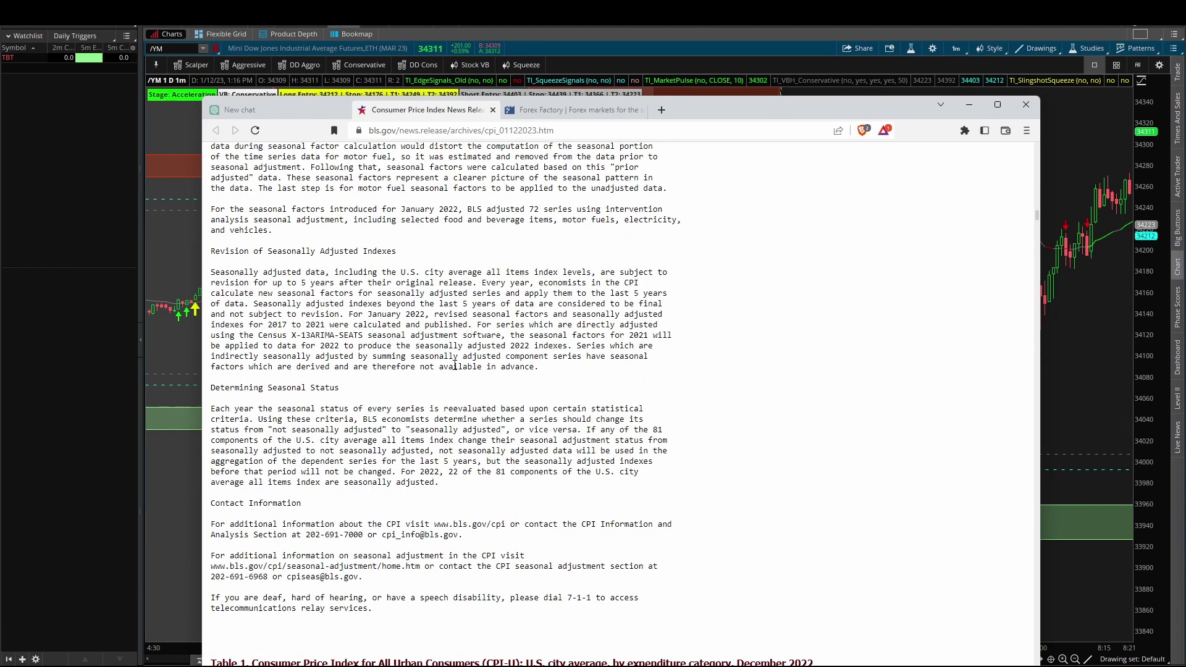
{"action": "scroll", "coordinate": [455, 366], "scroll_direction": "up", "scroll_amount": 20}
{"action": "scroll", "coordinate": [457, 355], "scroll_direction": "up", "scroll_amount": 20}
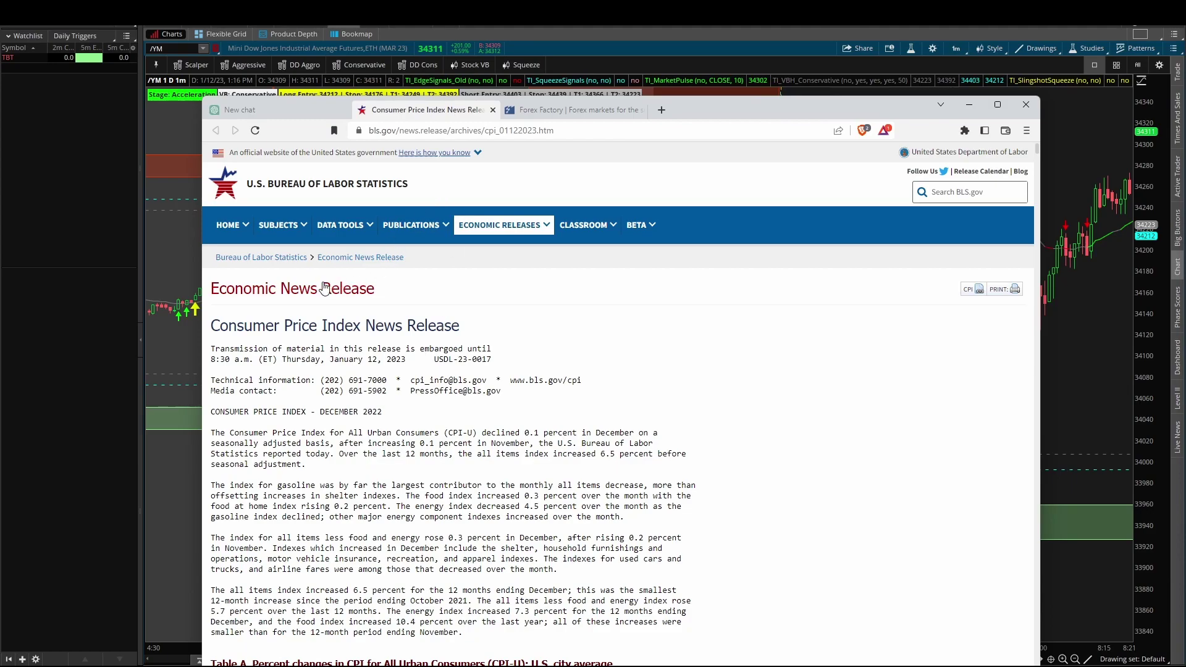
Step: Flip between the ChatGPT chat and the CPI release, ending on ChatGPT, then minimize the browser
{"action": "left_click", "coordinate": [282, 115]}
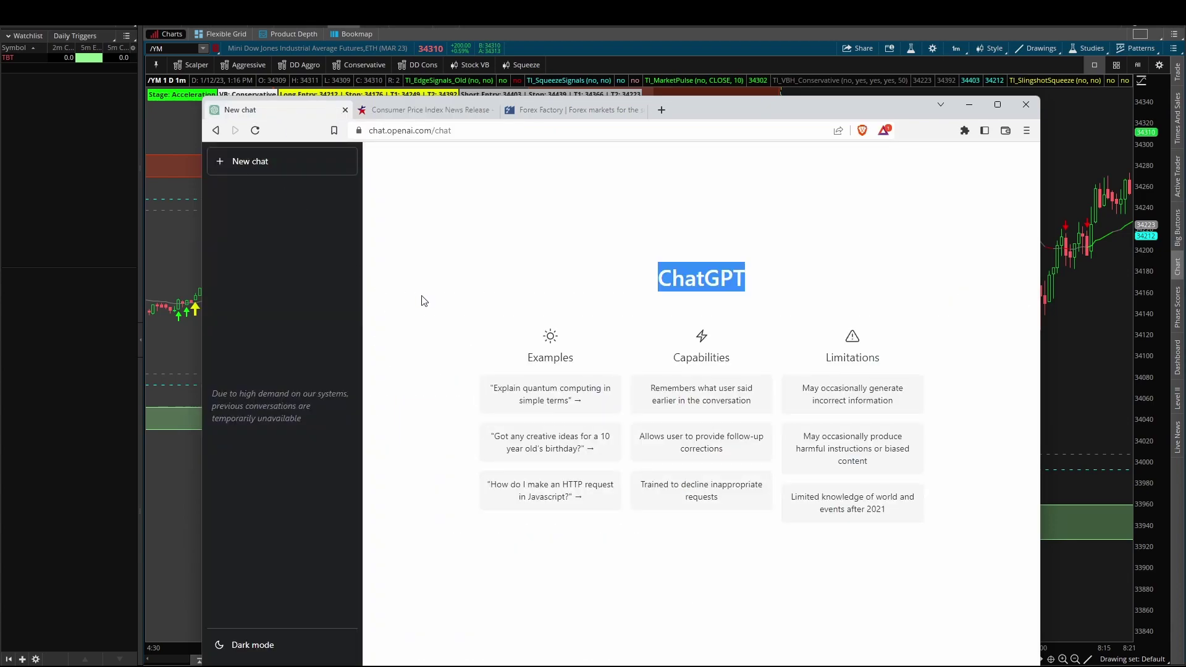
{"action": "left_click", "coordinate": [725, 270]}
{"action": "left_click", "coordinate": [414, 112]}
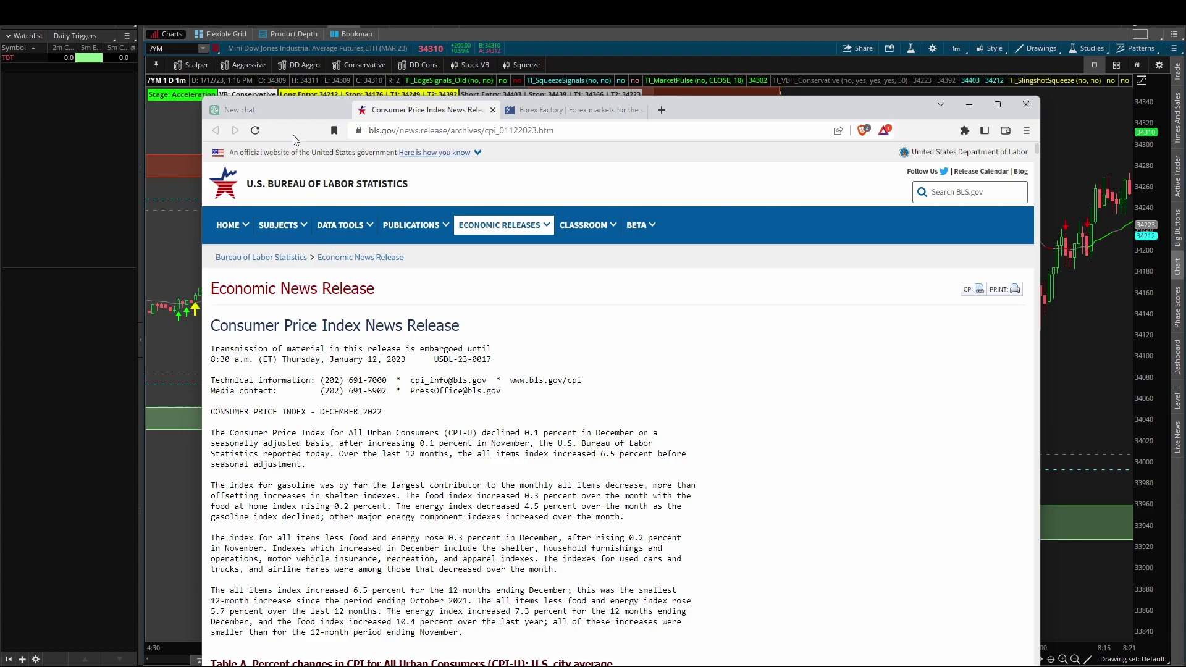
{"action": "left_click", "coordinate": [280, 111]}
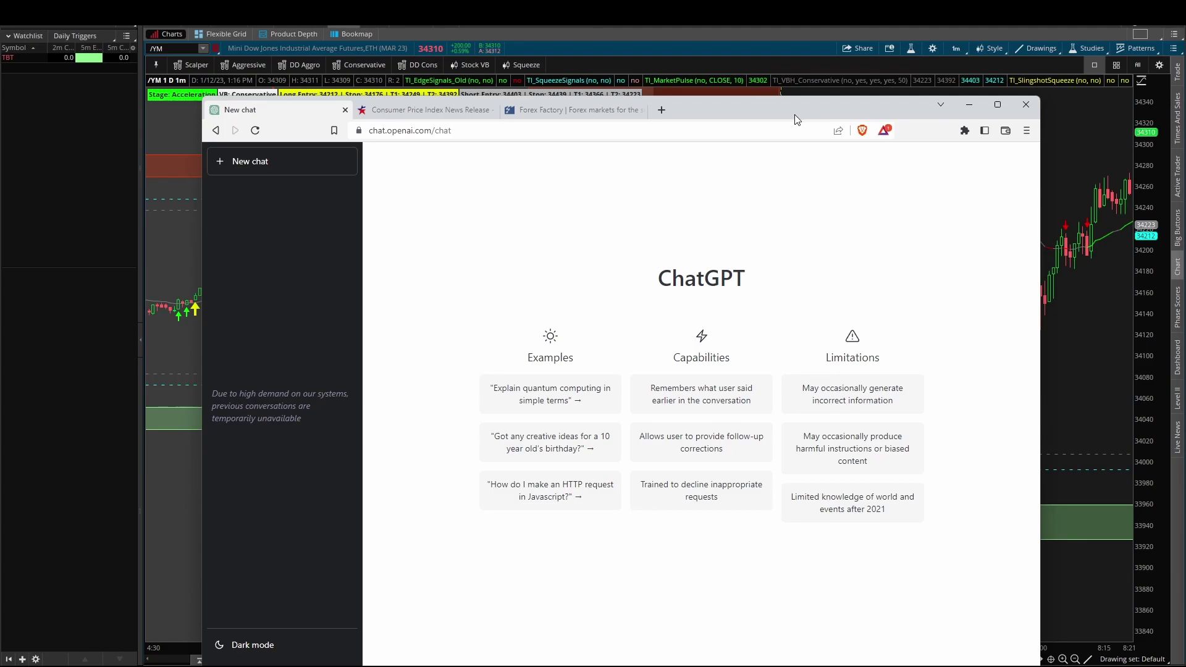
{"action": "left_click", "coordinate": [968, 104]}
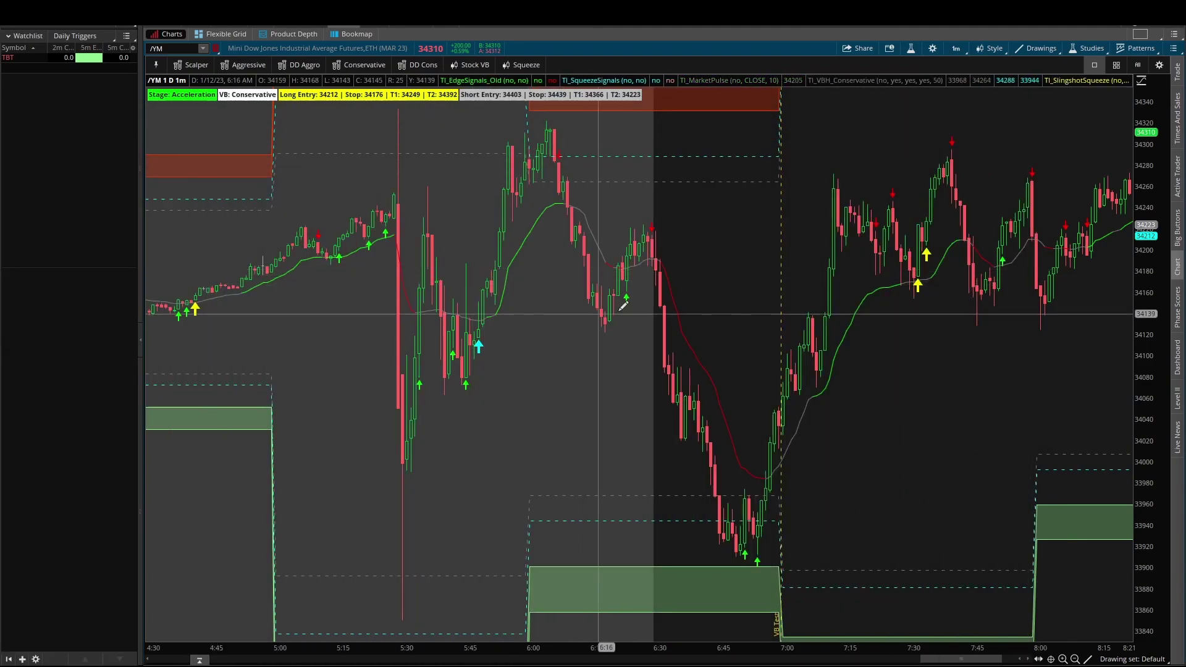
Step: Widen the /YM price scale to 33700–34500 and mark the 5:30 wick and 6:50 lows
{"action": "left_click_drag", "start_coordinate": [1130, 315], "coordinate": [1130, 365]}
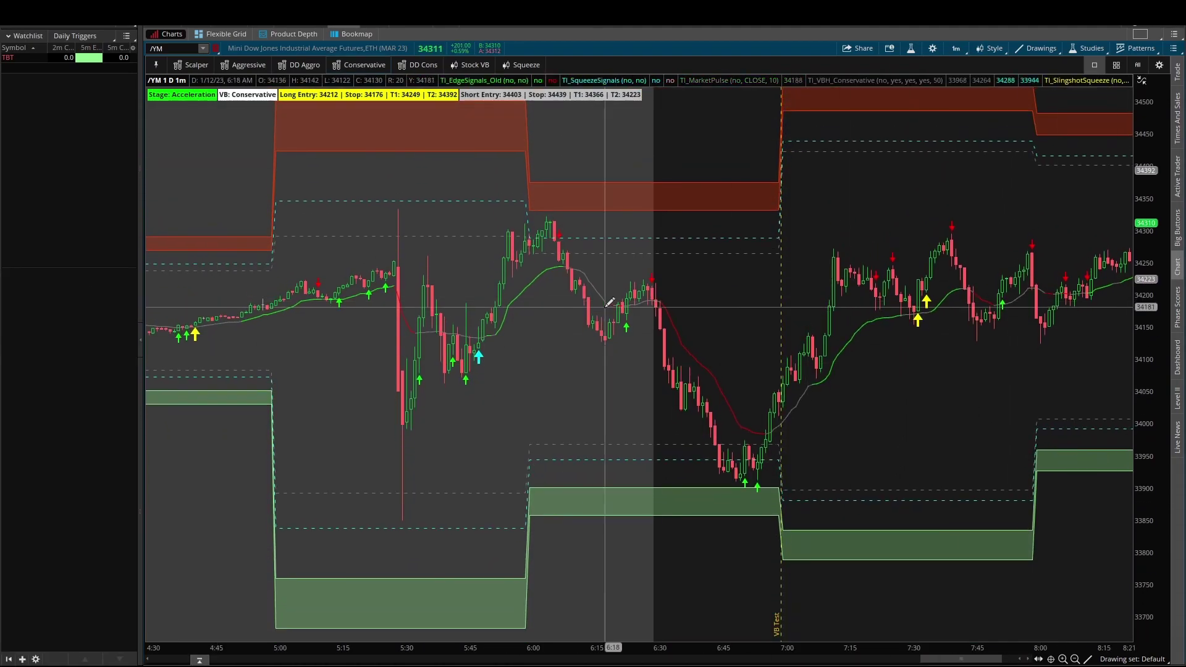
{"action": "left_click", "coordinate": [397, 211]}
{"action": "left_click", "coordinate": [399, 518]}
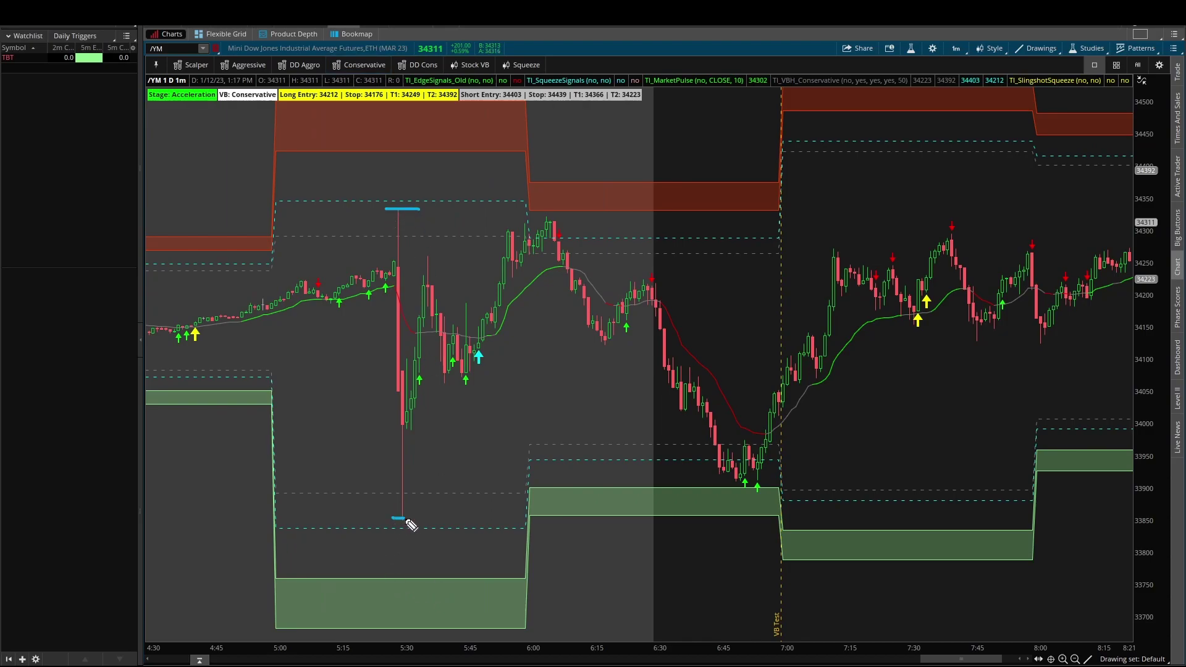
{"action": "mouse_move", "coordinate": [405, 410]}
{"action": "left_mouse_down"}
{"action": "mouse_move", "coordinate": [507, 281]}
{"action": "mouse_move", "coordinate": [559, 248]}
{"action": "mouse_move", "coordinate": [662, 316]}
{"action": "mouse_move", "coordinate": [728, 470]}
{"action": "mouse_move", "coordinate": [736, 448]}
{"action": "mouse_move", "coordinate": [724, 503]}
{"action": "mouse_move", "coordinate": [779, 477]}
{"action": "mouse_move", "coordinate": [775, 456]}
{"action": "left_mouse_up"}
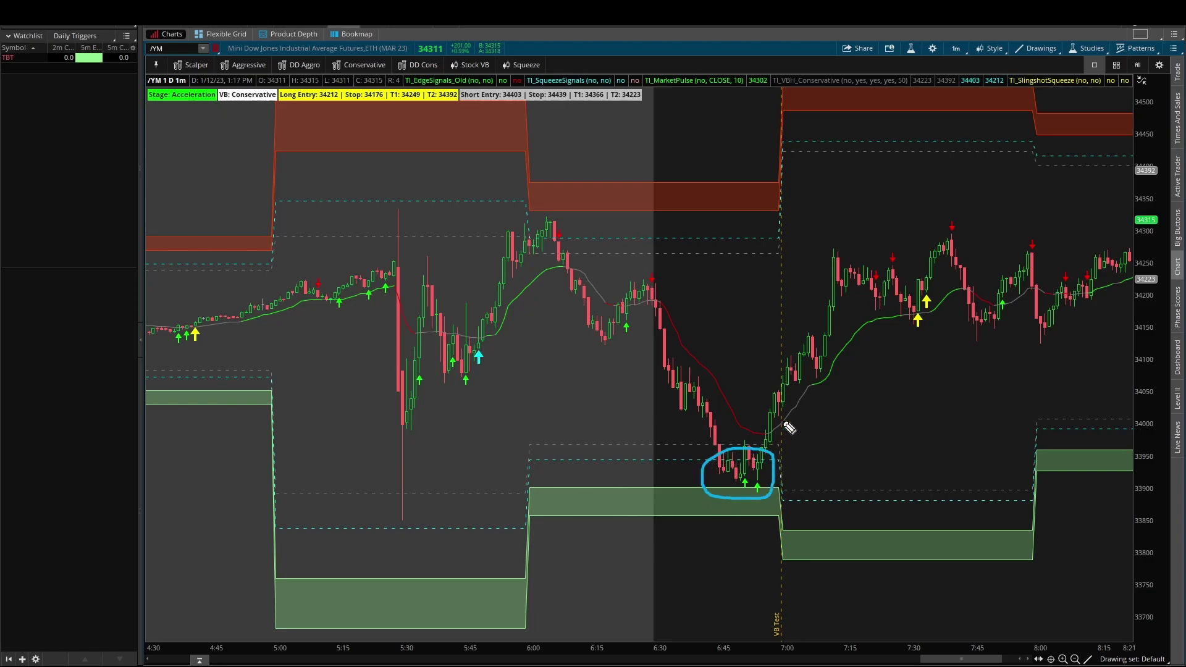
{"action": "left_click", "coordinate": [910, 48]}
Step: Add the TI_ExtendedKeltnerChannels study to the /YM chart and sketch marks at the morning lows
{"action": "type", "text": "e"}
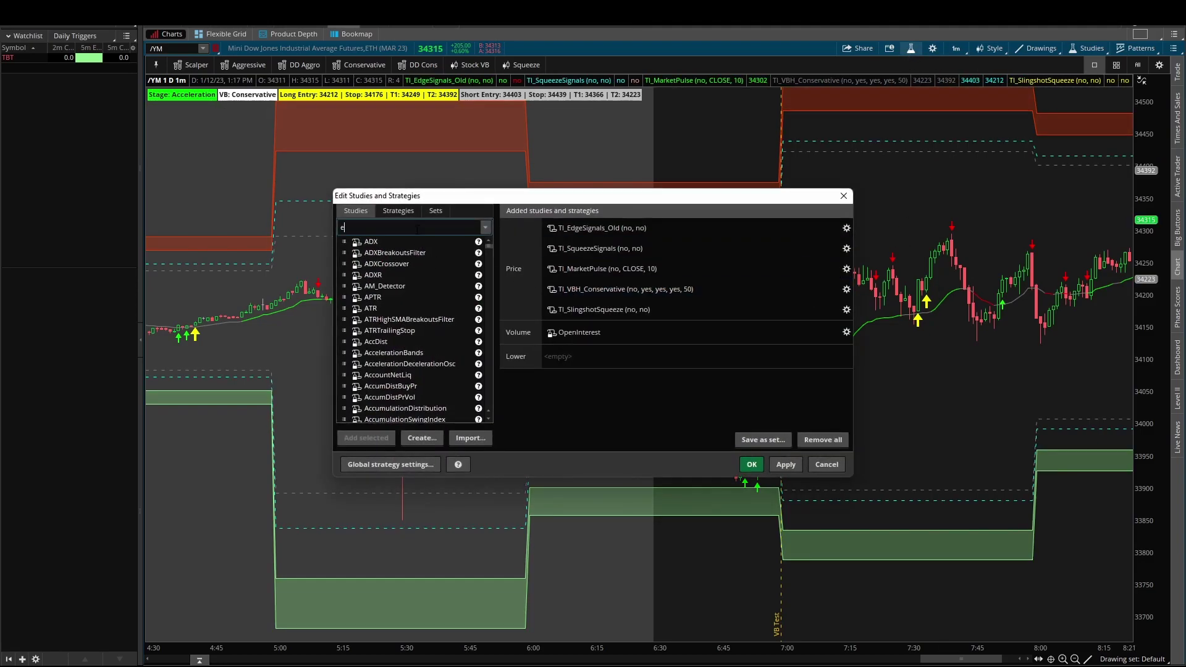
{"action": "type", "text": "xte"}
{"action": "double_click", "coordinate": [427, 242]}
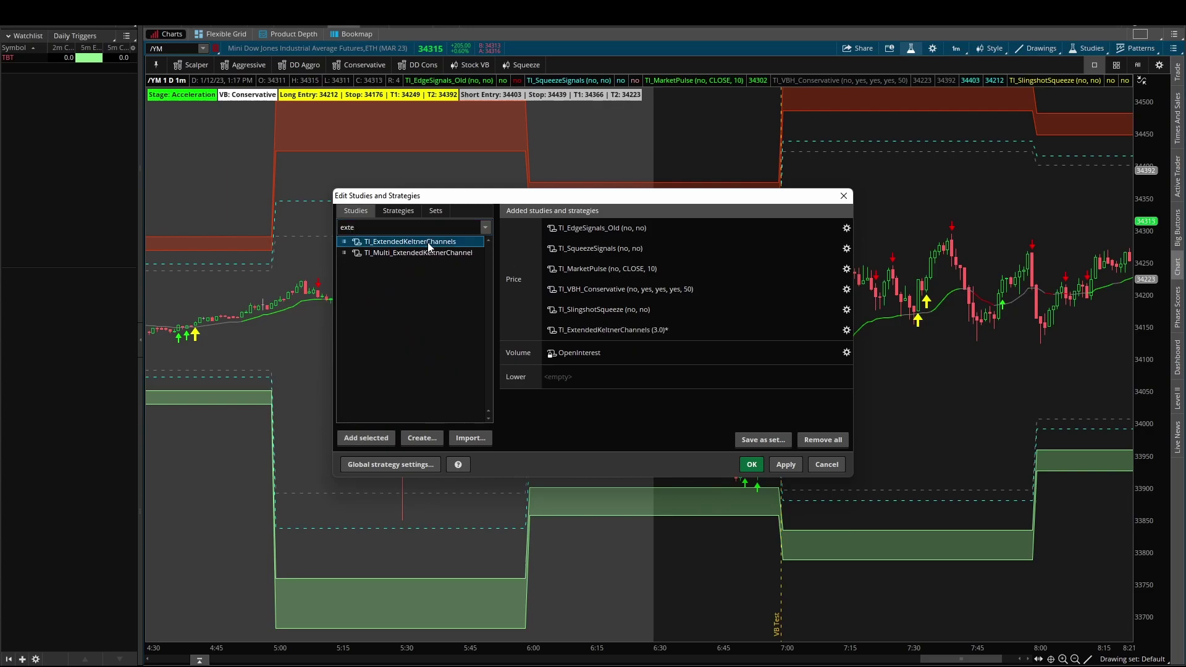
{"action": "left_click", "coordinate": [786, 464]}
{"action": "left_click", "coordinate": [751, 465]}
{"action": "mouse_move", "coordinate": [692, 518]}
{"action": "left_mouse_down"}
{"action": "mouse_move", "coordinate": [667, 602]}
{"action": "mouse_move", "coordinate": [683, 601]}
{"action": "left_mouse_up"}
{"action": "mouse_move", "coordinate": [766, 567]}
{"action": "left_mouse_down"}
{"action": "mouse_move", "coordinate": [733, 549]}
{"action": "mouse_move", "coordinate": [780, 573]}
{"action": "mouse_move", "coordinate": [772, 520]}
{"action": "mouse_move", "coordinate": [784, 525]}
{"action": "left_mouse_up"}
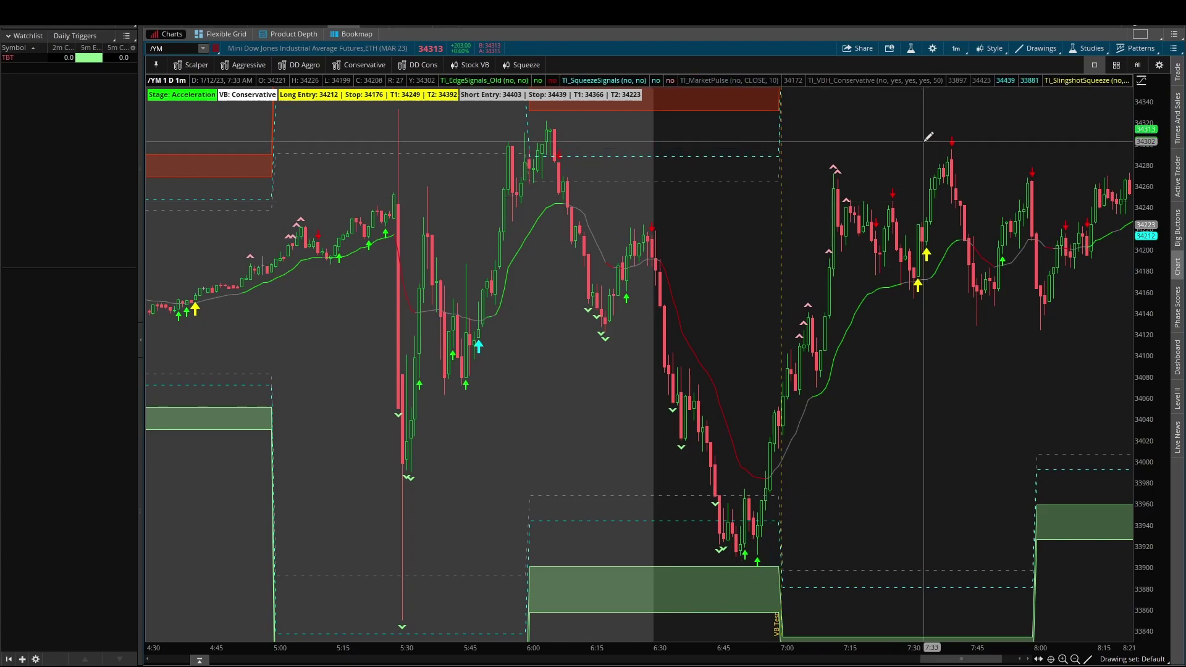
Step: Add the TI_MomentumCross (3, 8) study to the /YM chart
{"action": "left_click", "coordinate": [910, 49]}
{"action": "type", "text": "momentumcross"}
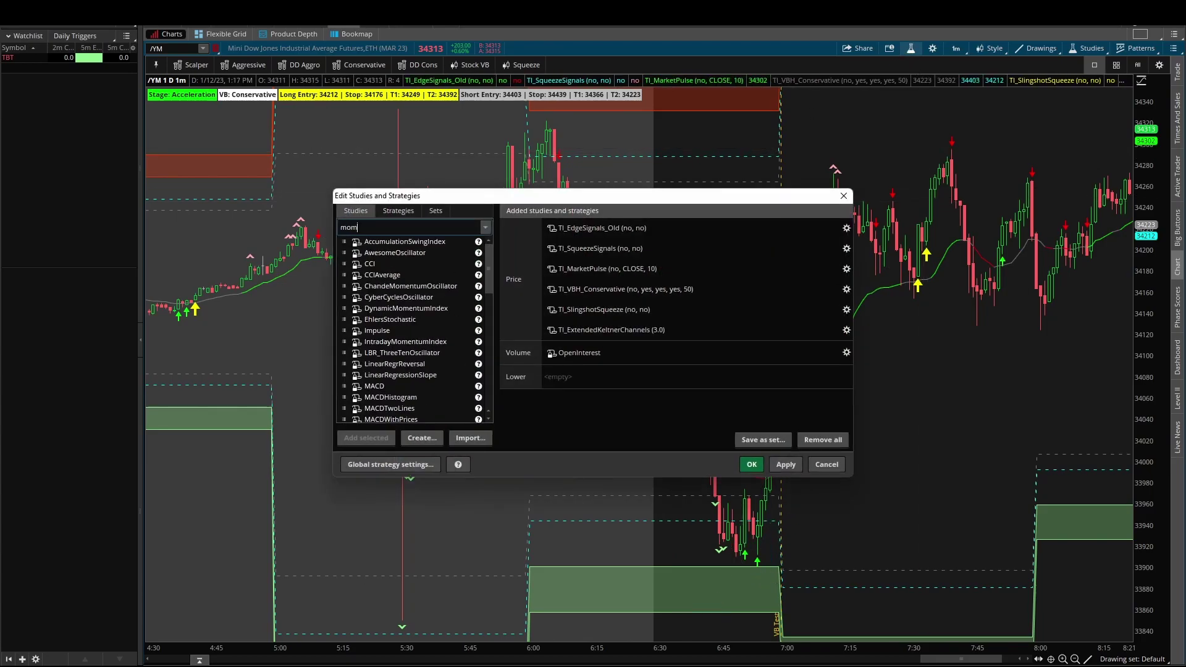
{"action": "left_click", "coordinate": [406, 254]}
{"action": "double_click", "coordinate": [406, 257]}
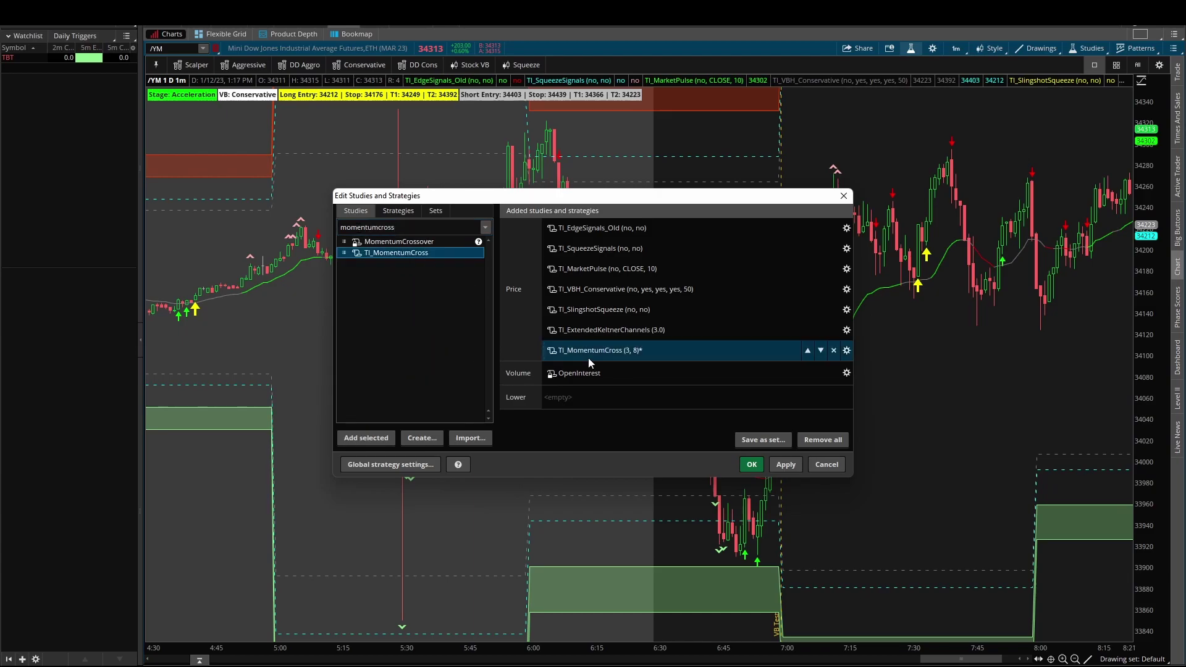
{"action": "left_click", "coordinate": [758, 467]}
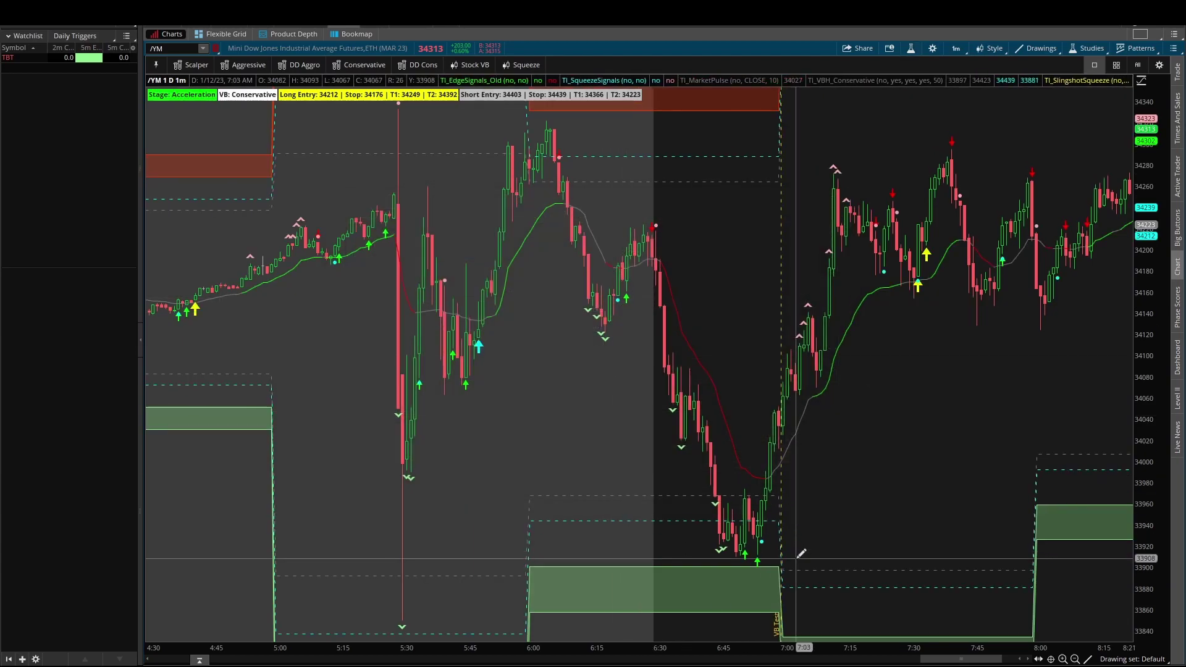
Step: Draw arrows and a circle at the 5:30 drop and 6:40–7:00 candles, then erase them and restore the browser
{"action": "mouse_move", "coordinate": [783, 506]}
{"action": "left_mouse_down"}
{"action": "mouse_move", "coordinate": [679, 510]}
{"action": "mouse_move", "coordinate": [761, 562]}
{"action": "mouse_move", "coordinate": [788, 495]}
{"action": "left_mouse_up"}
{"action": "mouse_move", "coordinate": [904, 492]}
{"action": "left_mouse_down"}
{"action": "mouse_move", "coordinate": [806, 515]}
{"action": "mouse_move", "coordinate": [816, 523]}
{"action": "left_mouse_up"}
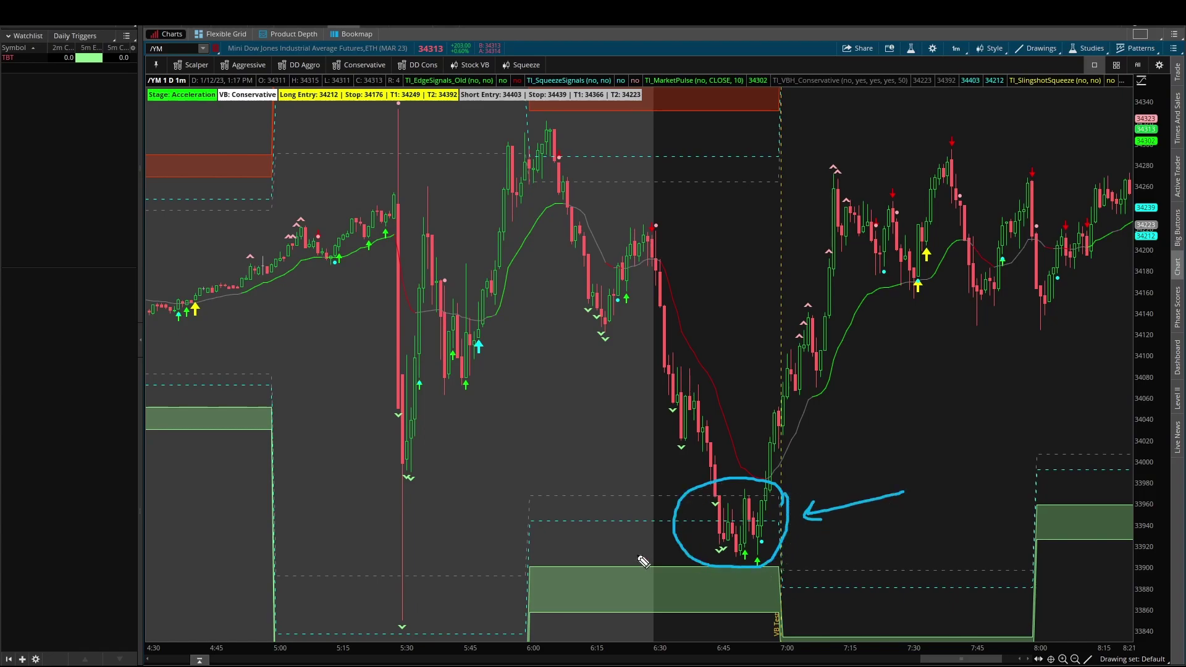
{"action": "mouse_move", "coordinate": [649, 486]}
{"action": "left_mouse_down"}
{"action": "mouse_move", "coordinate": [474, 474]}
{"action": "mouse_move", "coordinate": [481, 508]}
{"action": "left_mouse_up"}
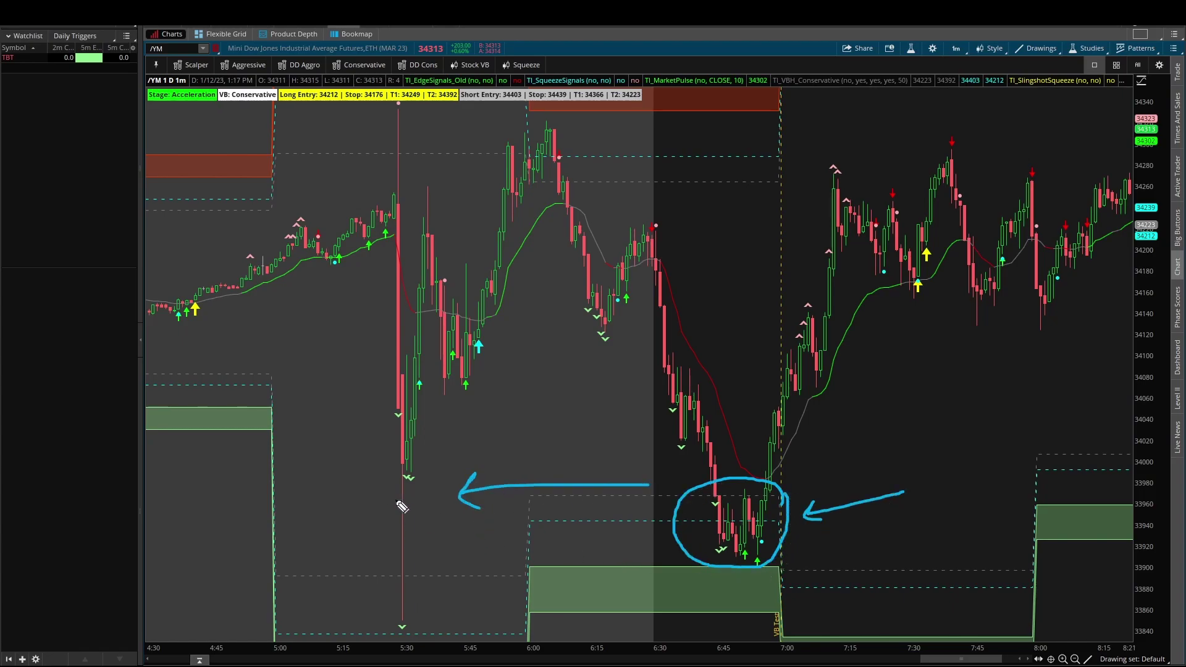
{"action": "left_click_drag", "start_coordinate": [319, 507], "coordinate": [363, 501]}
{"action": "left_click_drag", "start_coordinate": [346, 492], "coordinate": [351, 514]}
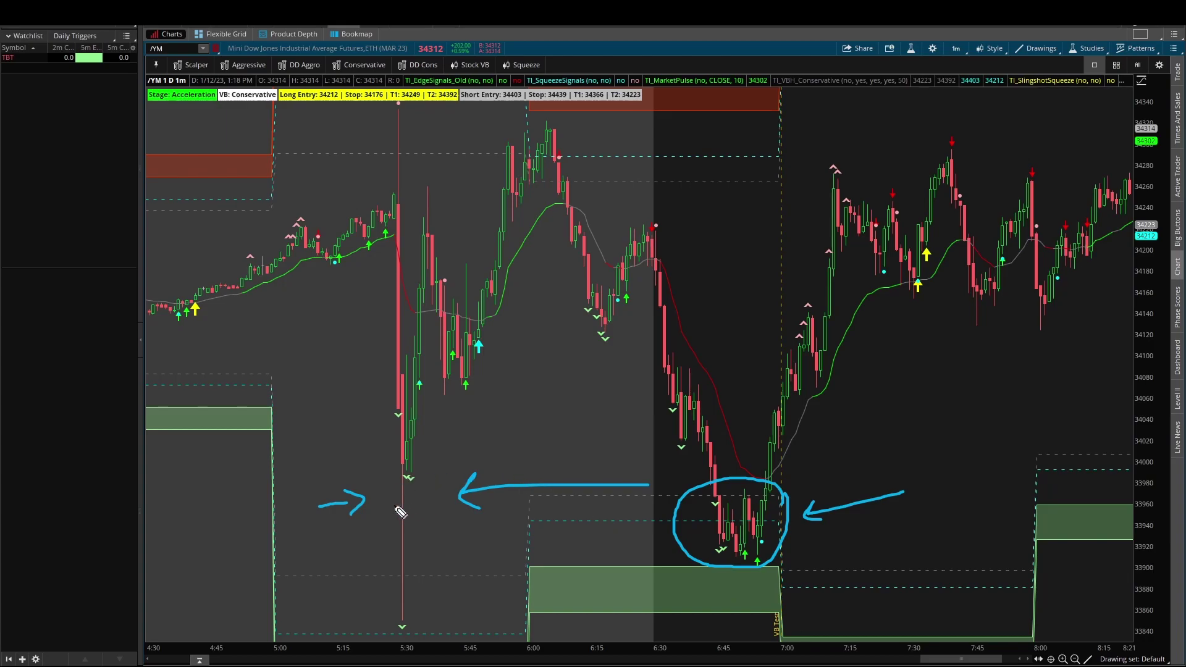
{"action": "key", "text": "e"}
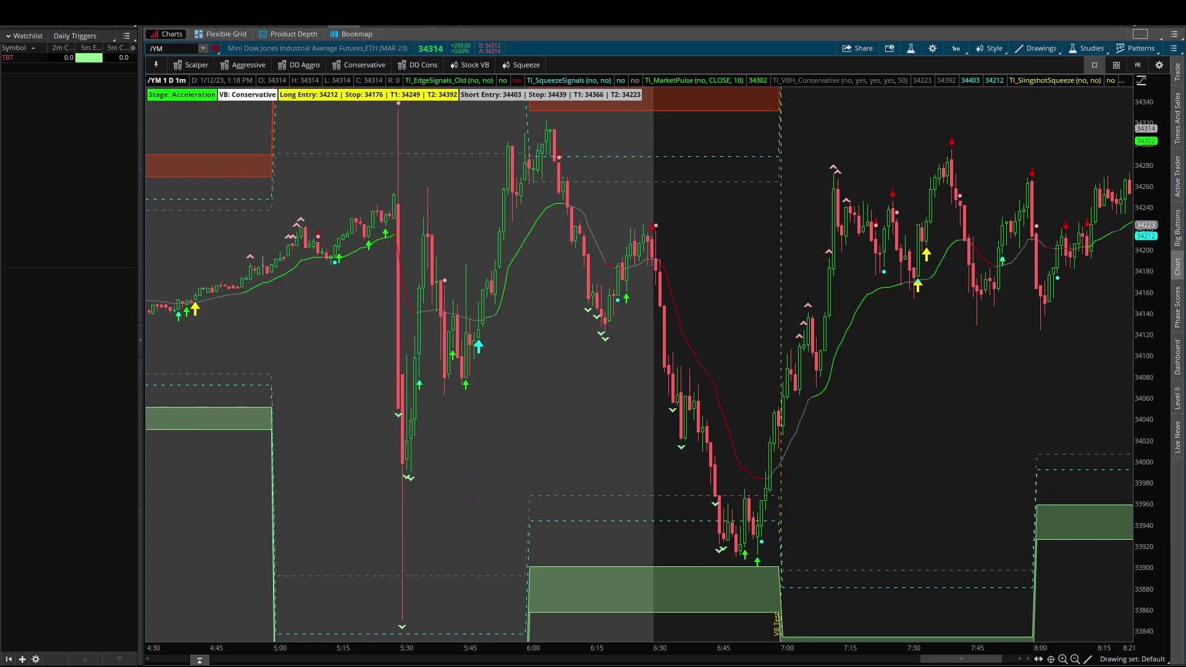
{"action": "key", "text": "alt+Tab"}
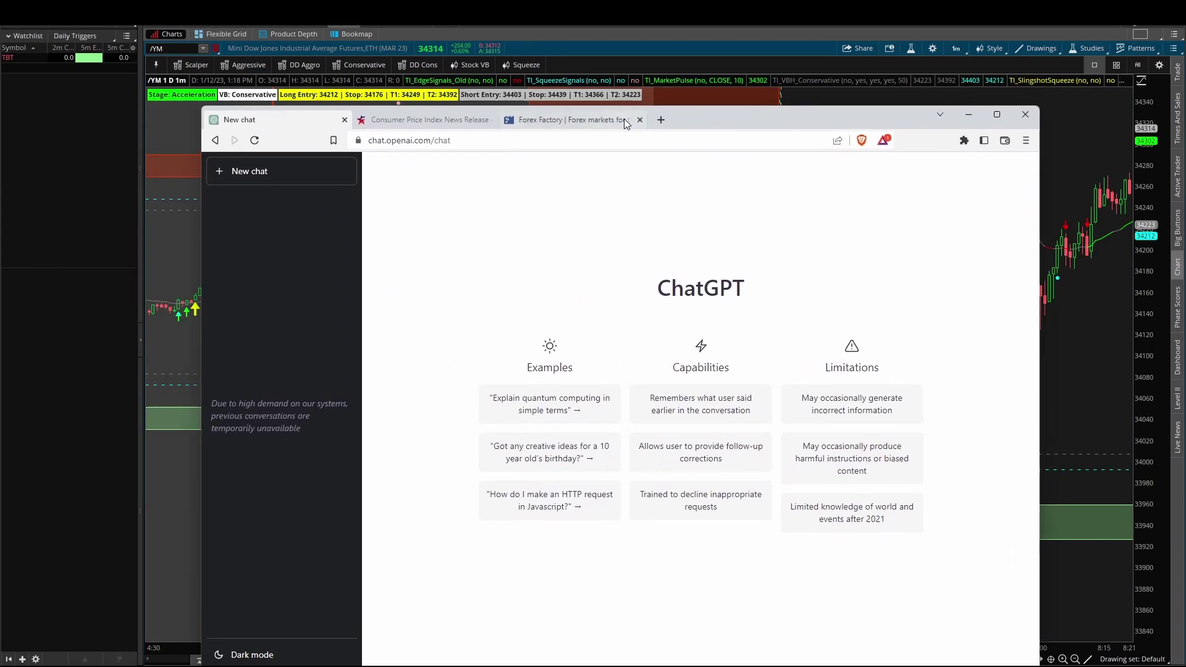
Step: Copy the BLS release from its heading through 'ending November.' and paste it into ChatGPT's message box
{"action": "left_click", "coordinate": [420, 118]}
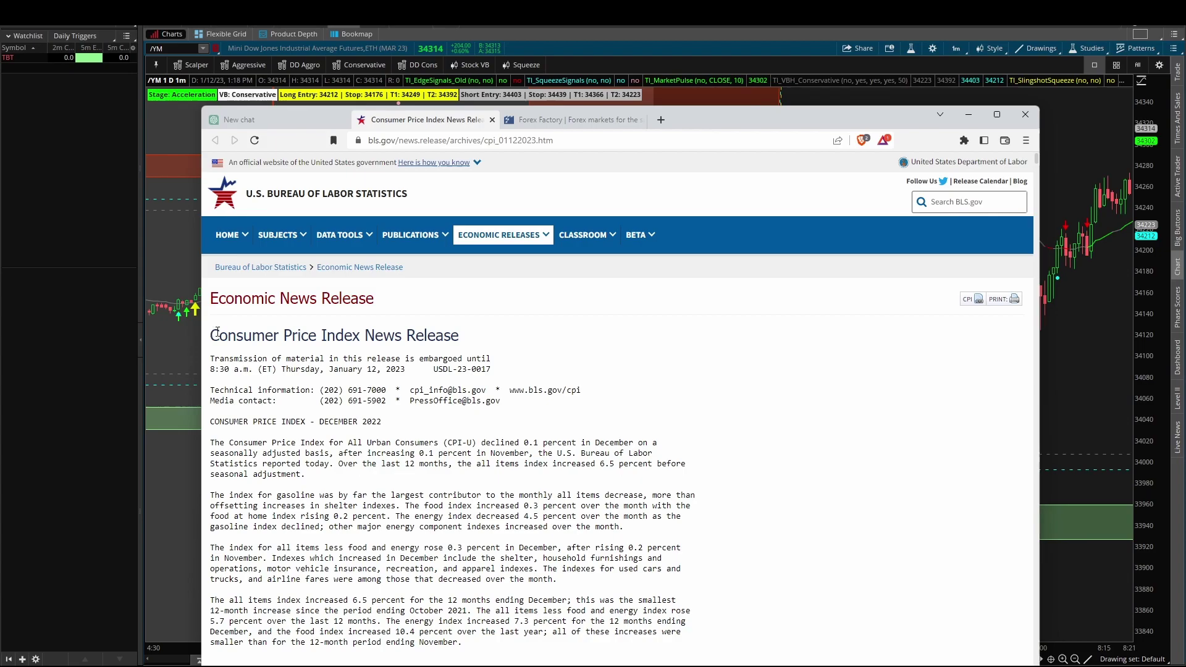
{"action": "left_click_drag", "start_coordinate": [717, 124], "coordinate": [730, 69]}
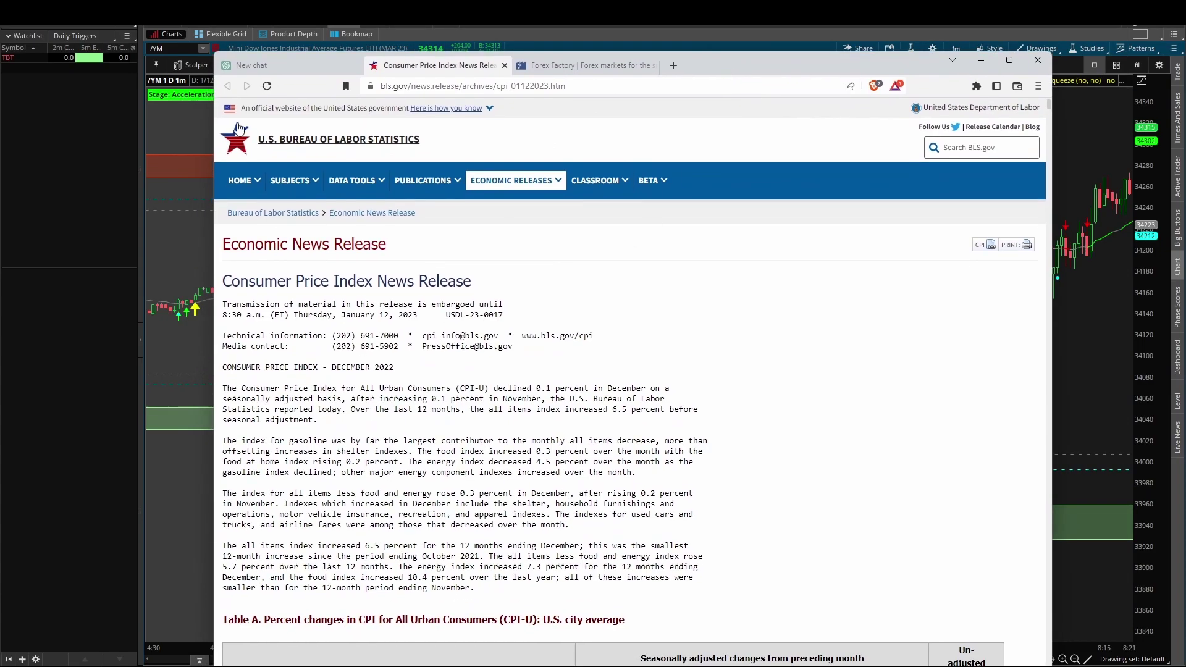
{"action": "left_click", "coordinate": [275, 71]}
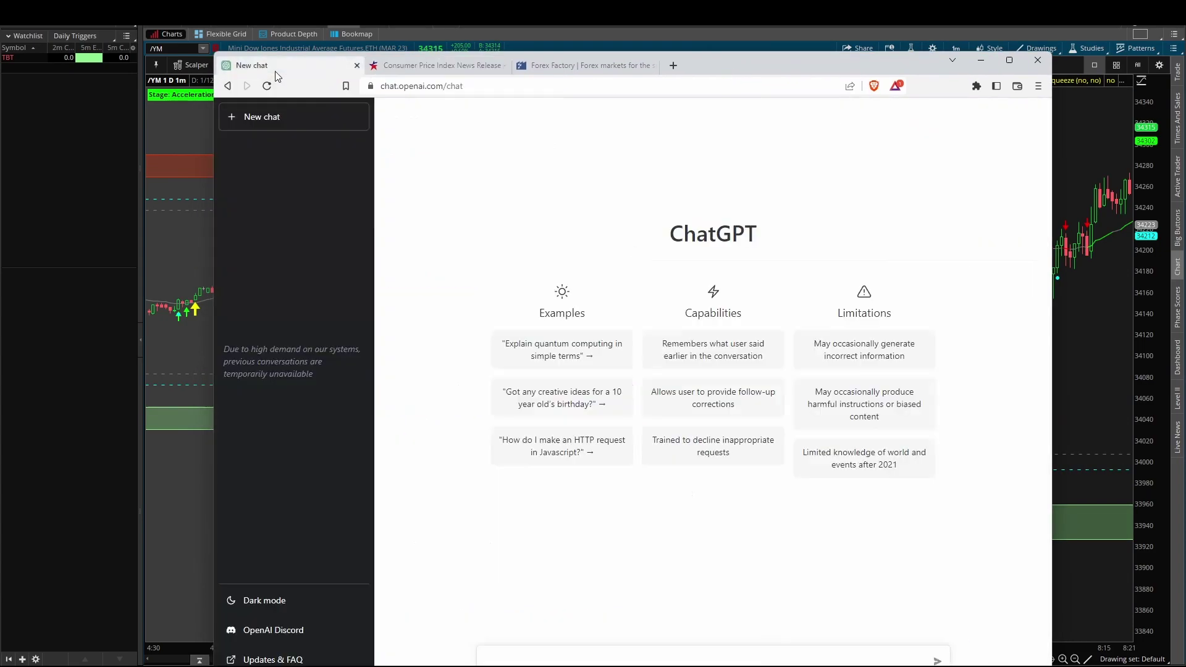
{"action": "left_click", "coordinate": [433, 63]}
{"action": "left_click_drag", "start_coordinate": [226, 281], "coordinate": [535, 590]}
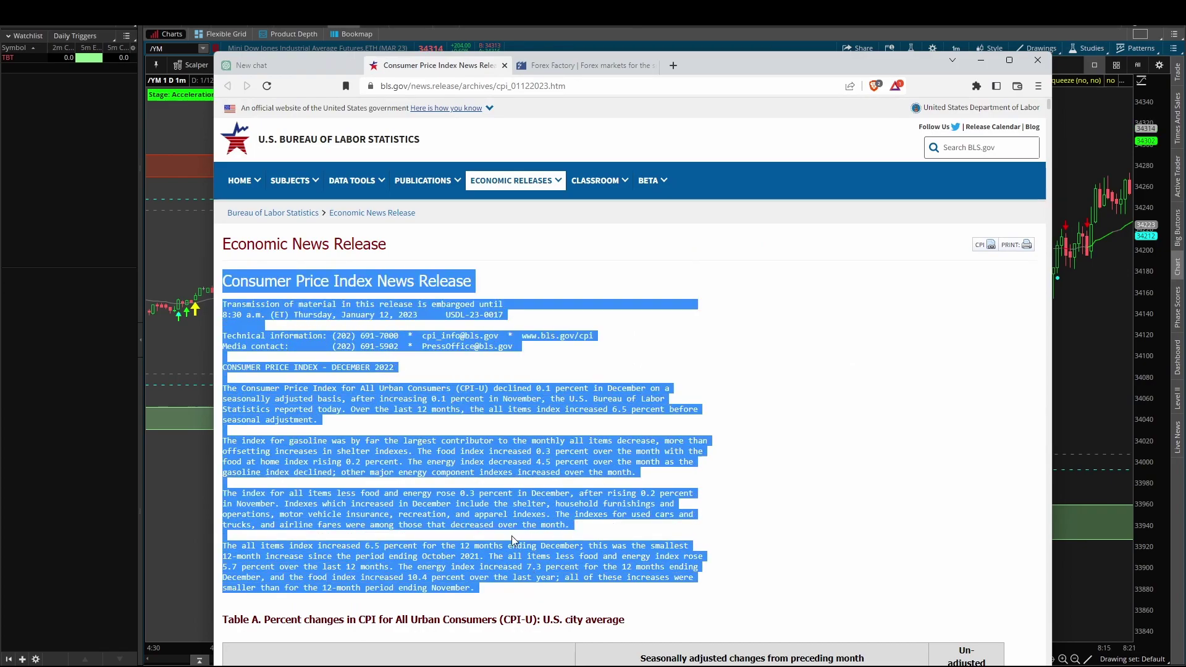
{"action": "left_click", "coordinate": [295, 73]}
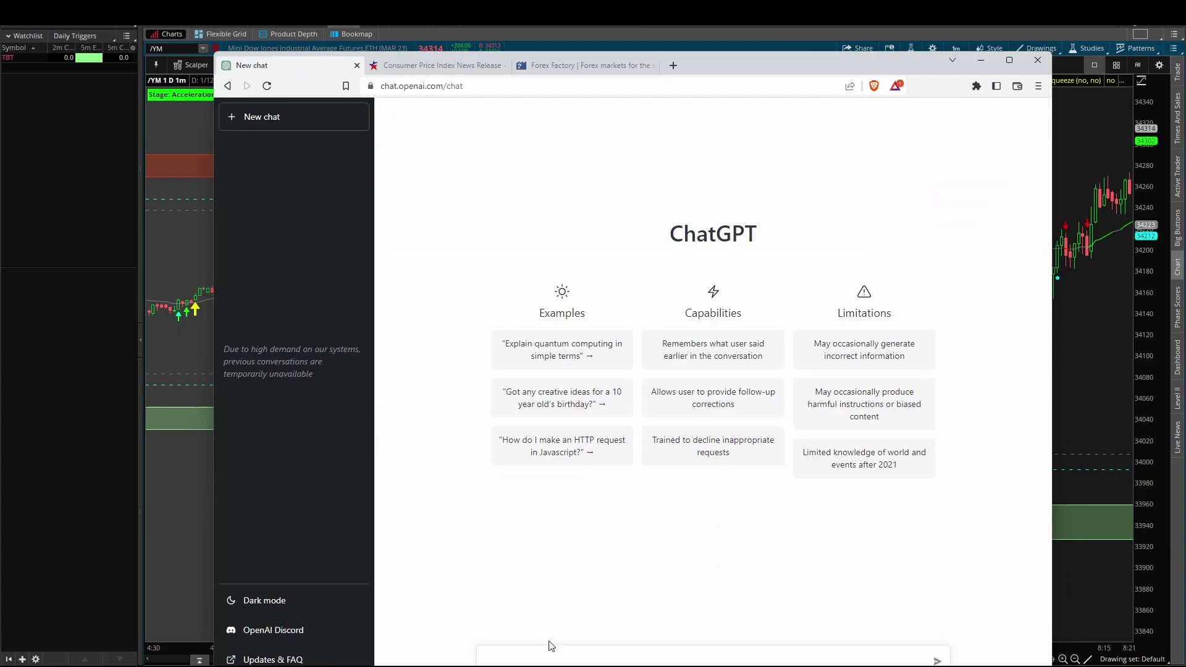
{"action": "left_click_drag", "start_coordinate": [724, 65], "coordinate": [723, 49]}
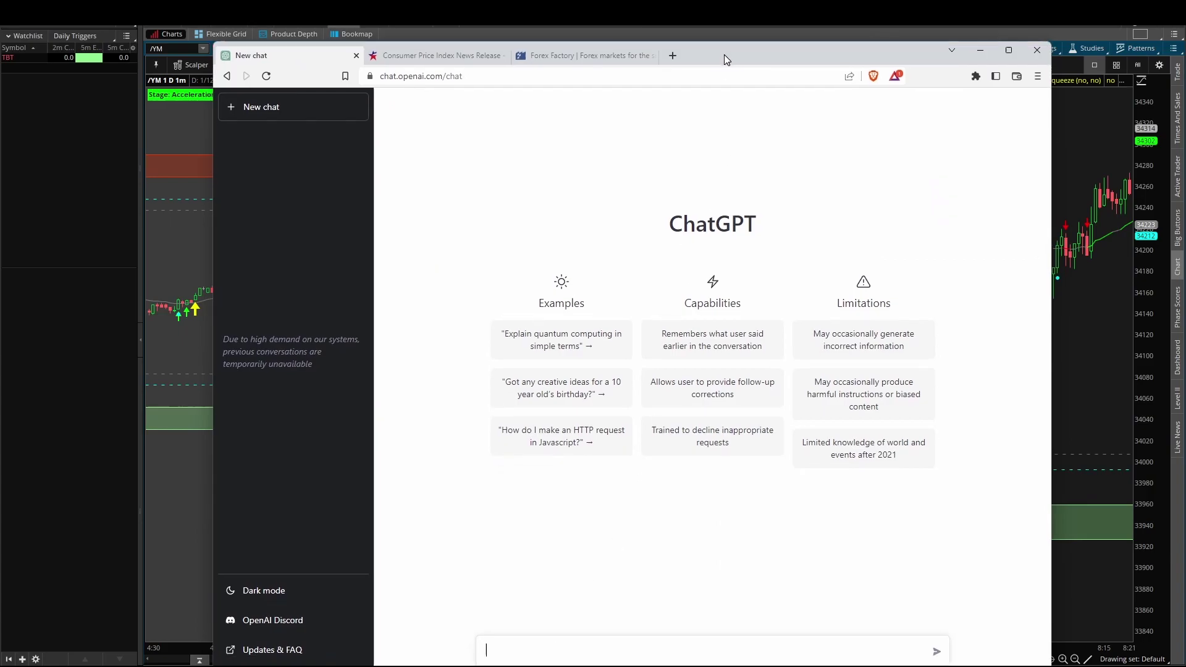
{"action": "key", "text": "ctrl+v"}
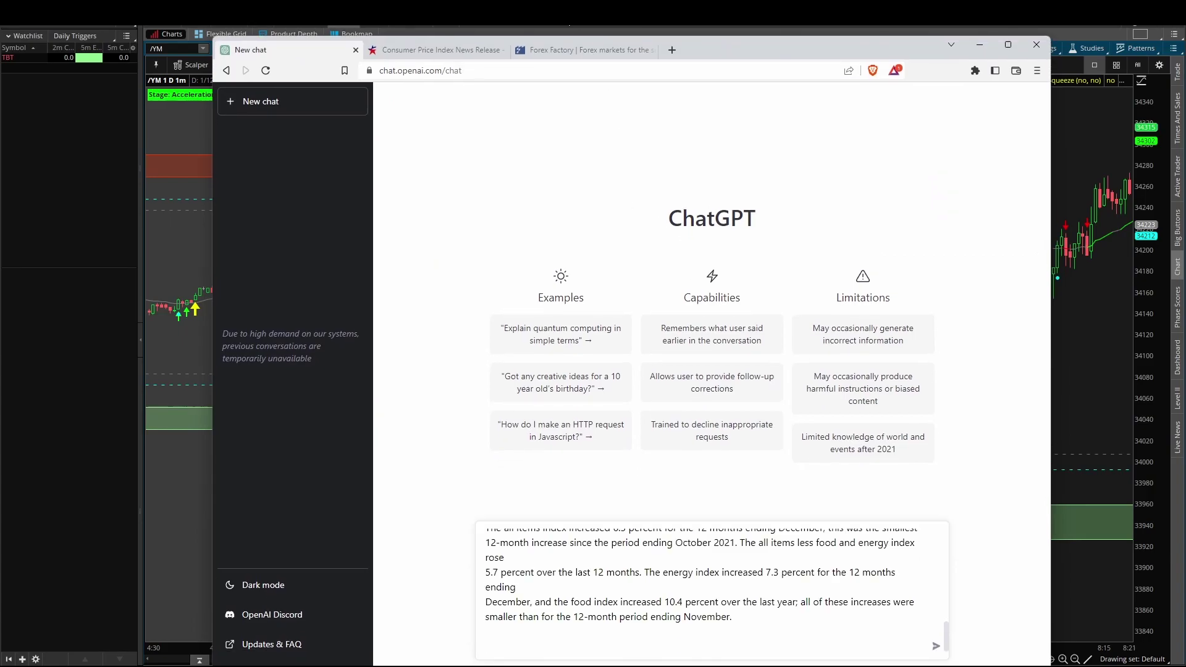
Step: Copy the release's Food, Energy and following sections through the technical note over to ChatGPT
{"action": "left_click", "coordinate": [425, 45]}
{"action": "scroll", "coordinate": [435, 283], "scroll_direction": "down", "scroll_amount": 15}
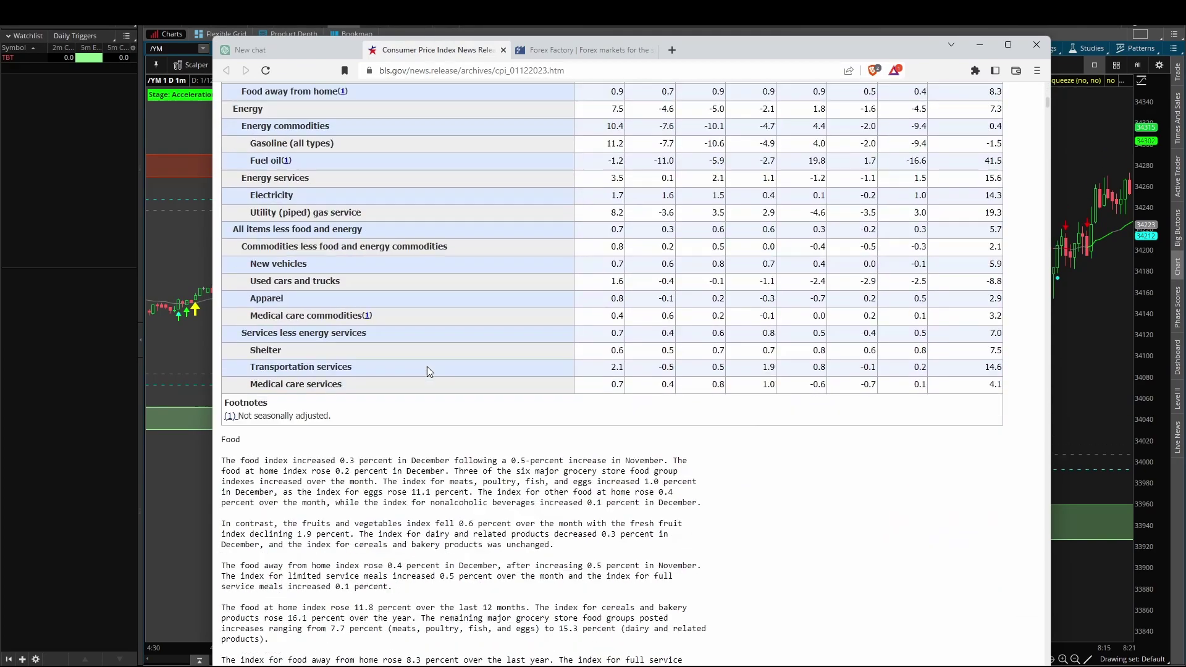
{"action": "left_click_drag", "start_coordinate": [222, 239], "coordinate": [624, 395]}
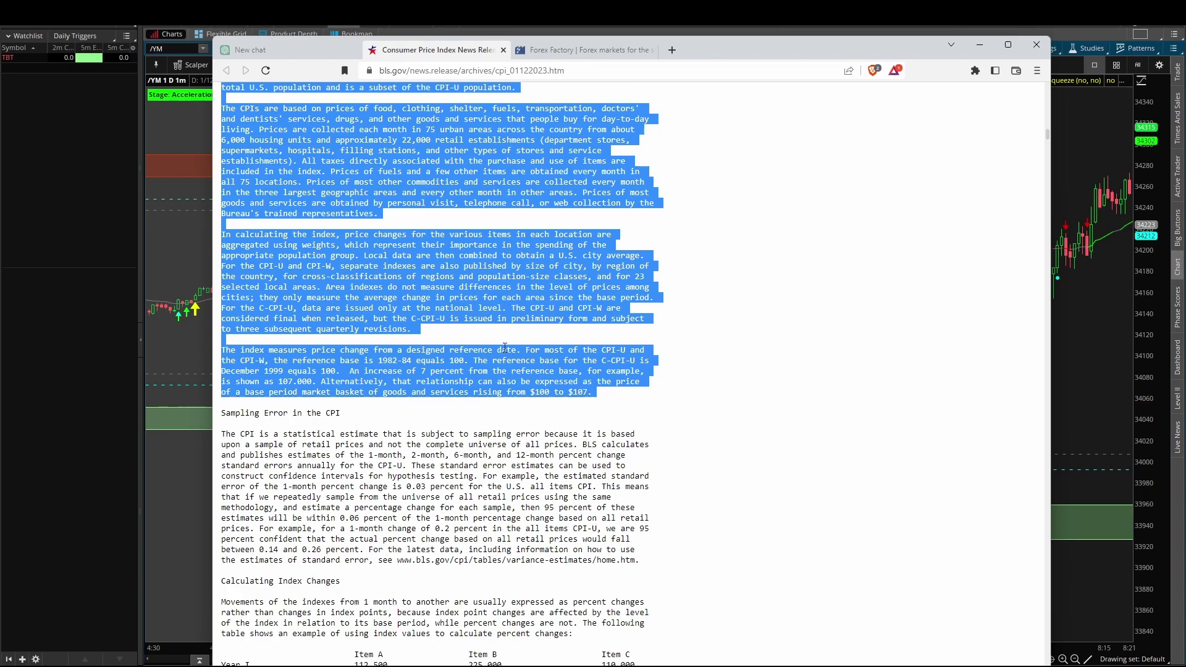
{"action": "scroll", "coordinate": [488, 336], "scroll_direction": "up", "scroll_amount": 20}
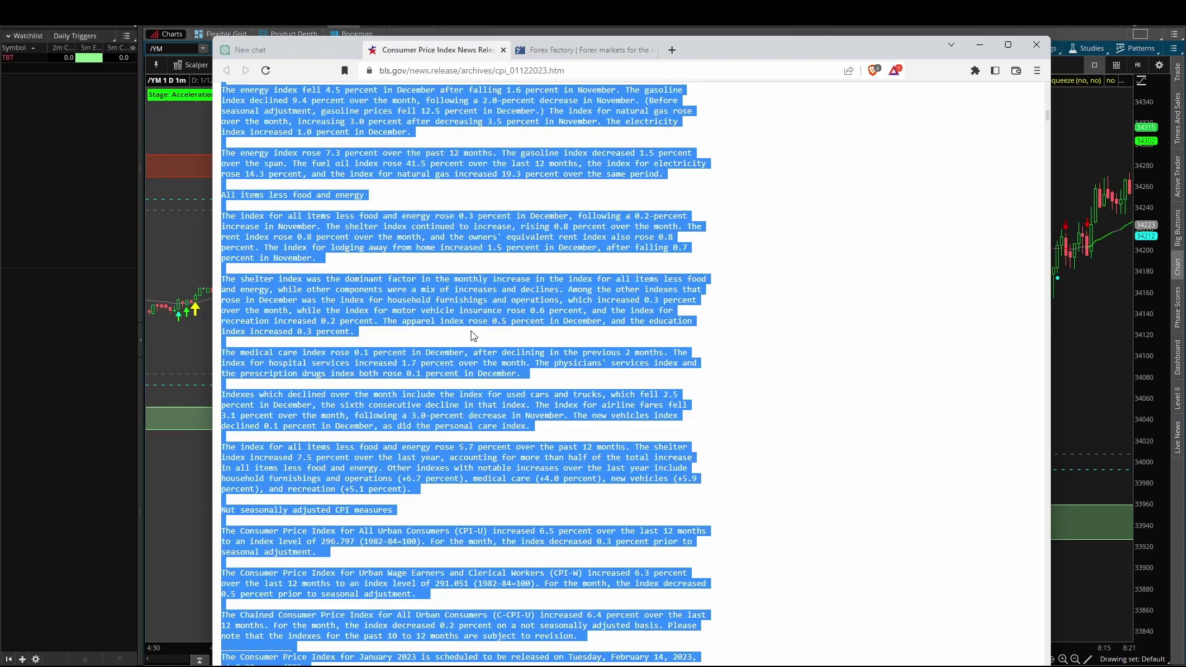
{"action": "scroll", "coordinate": [488, 336], "scroll_direction": "up", "scroll_amount": 15}
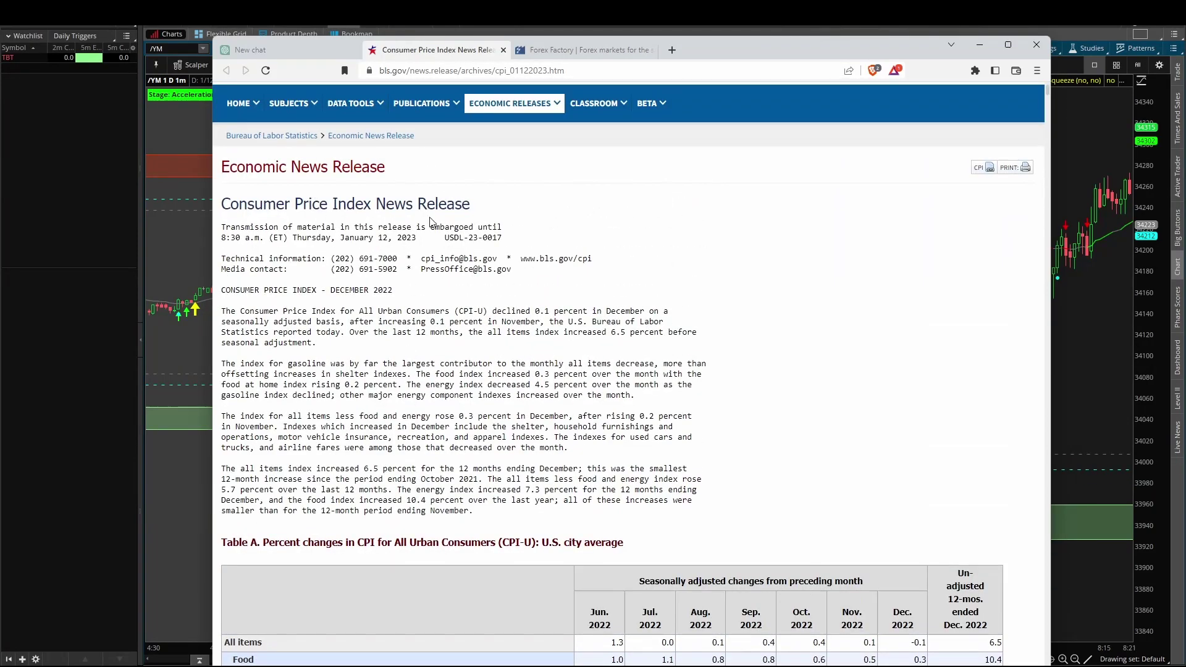
{"action": "scroll", "coordinate": [354, 407], "scroll_direction": "down", "scroll_amount": 20}
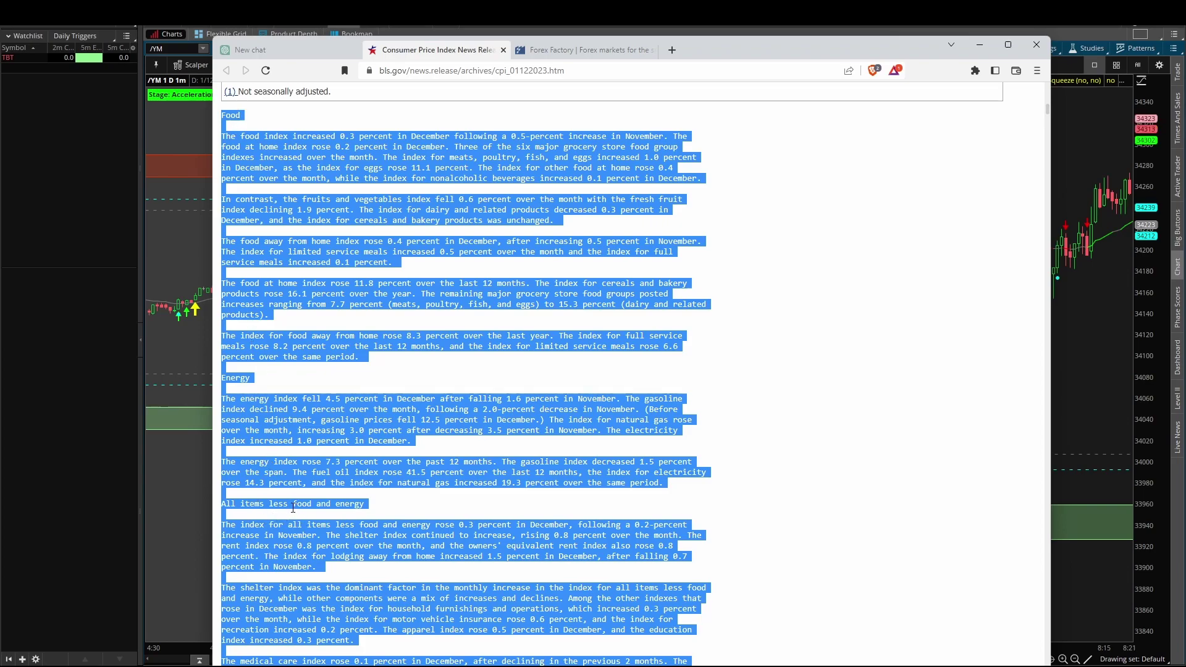
{"action": "key", "text": "ctrl+shift+Tab"}
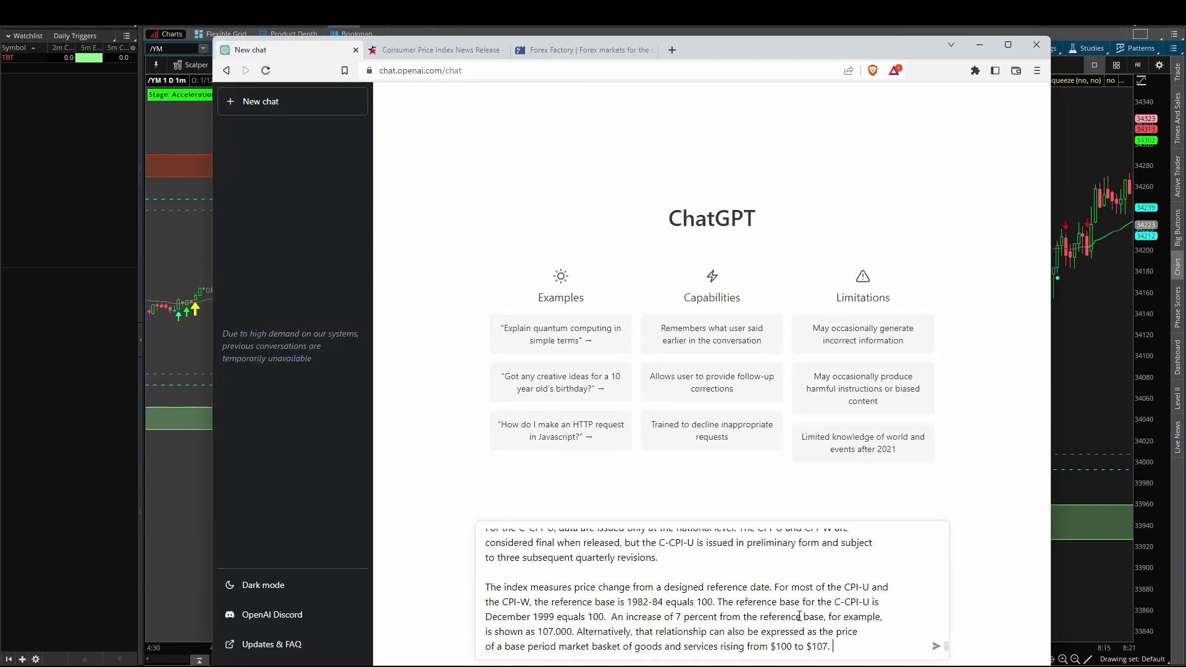
Step: Put an easy-to-read bullet-point summary request above the pasted CPI release and send it
{"action": "left_click_drag", "start_coordinate": [945, 650], "coordinate": [934, 521]}
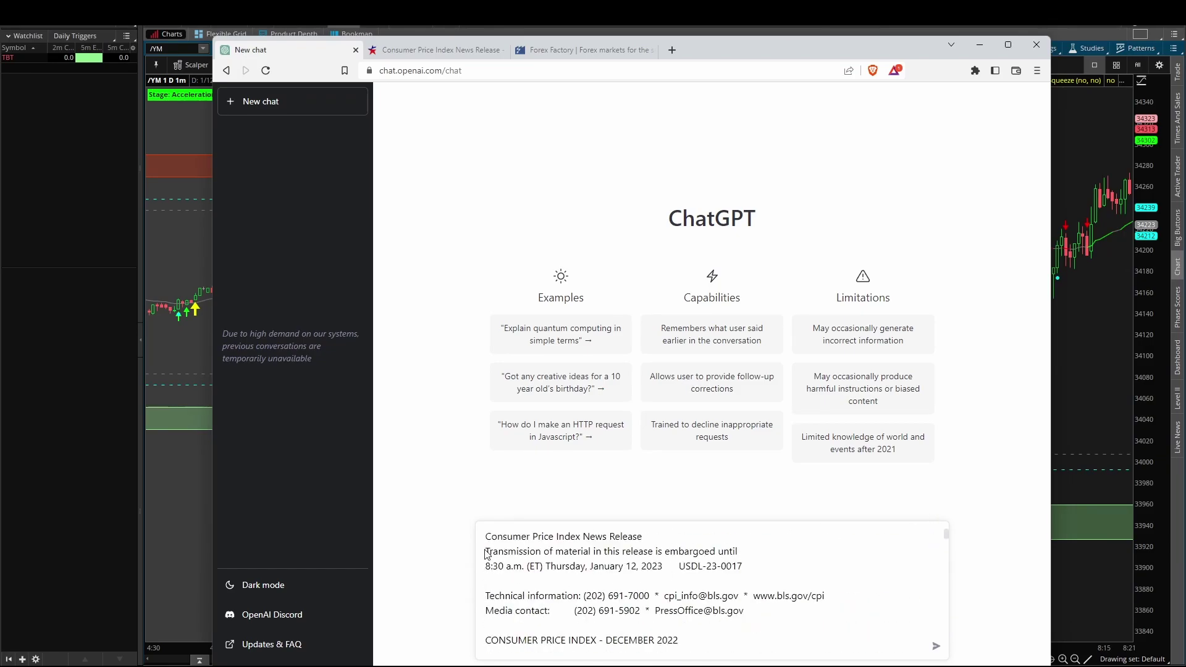
{"action": "key", "text": "shift+Return"}
{"action": "key", "text": "shift+Return"}
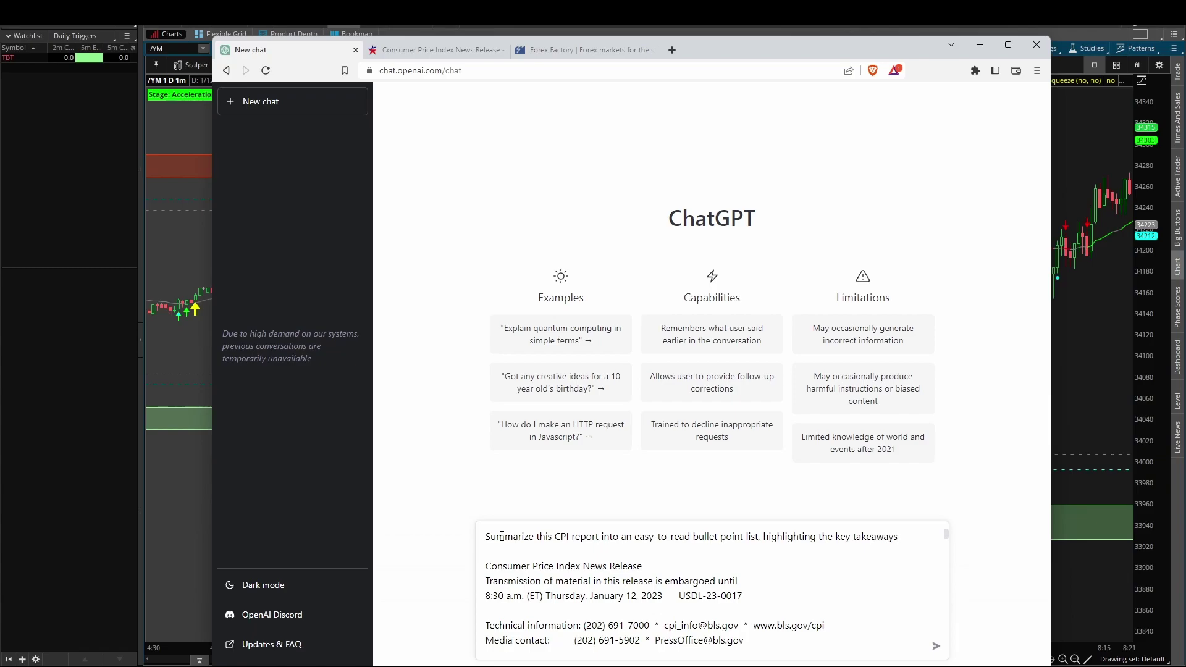
{"action": "key", "text": "Return"}
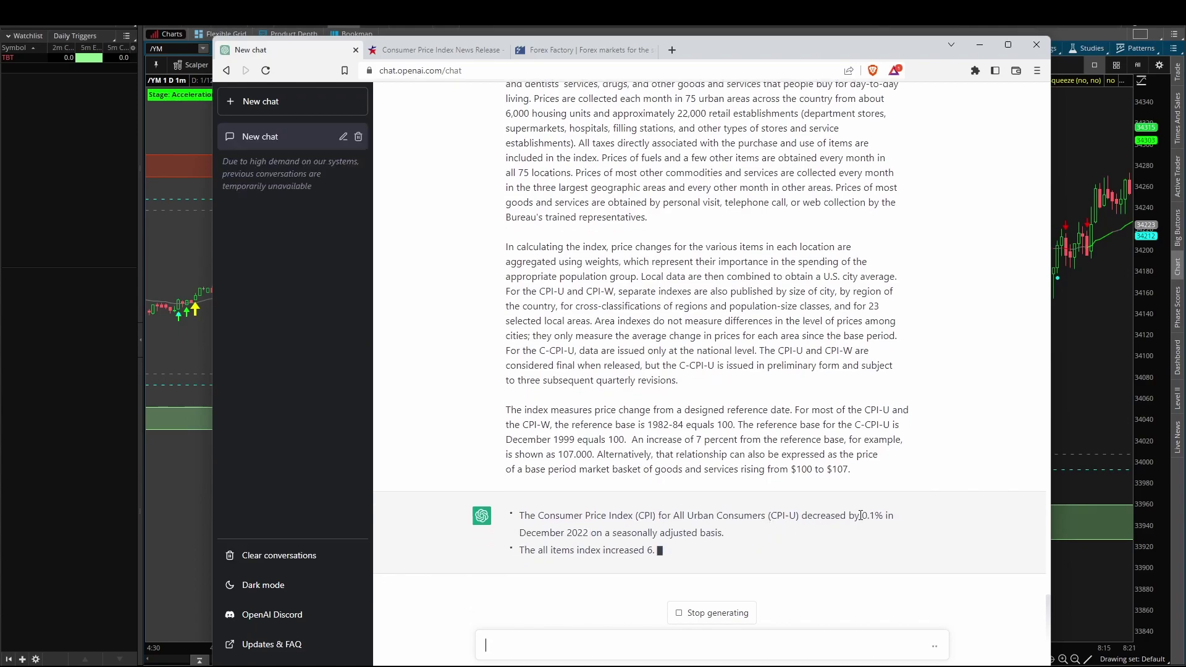
Step: Highlight the 0.1% December figure in the reply, then check Forex Factory's actual CPI (-0.1% m/m, 6.5% y/y)
{"action": "left_click_drag", "start_coordinate": [860, 516], "coordinate": [749, 533]}
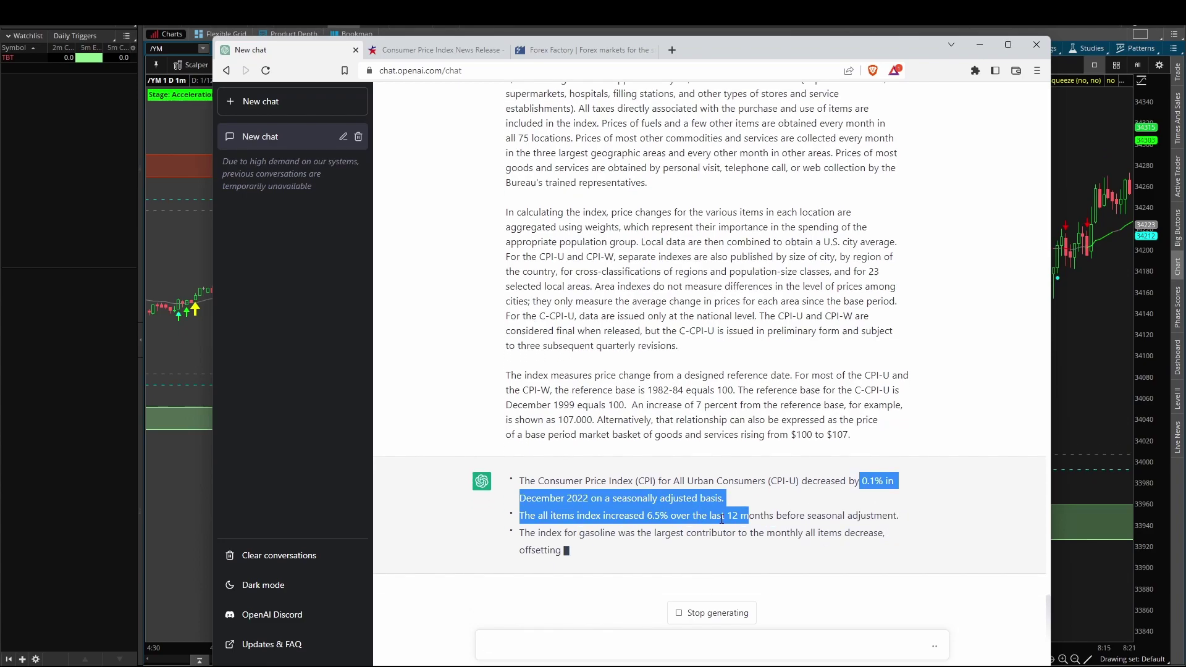
{"action": "left_click", "coordinate": [726, 502]}
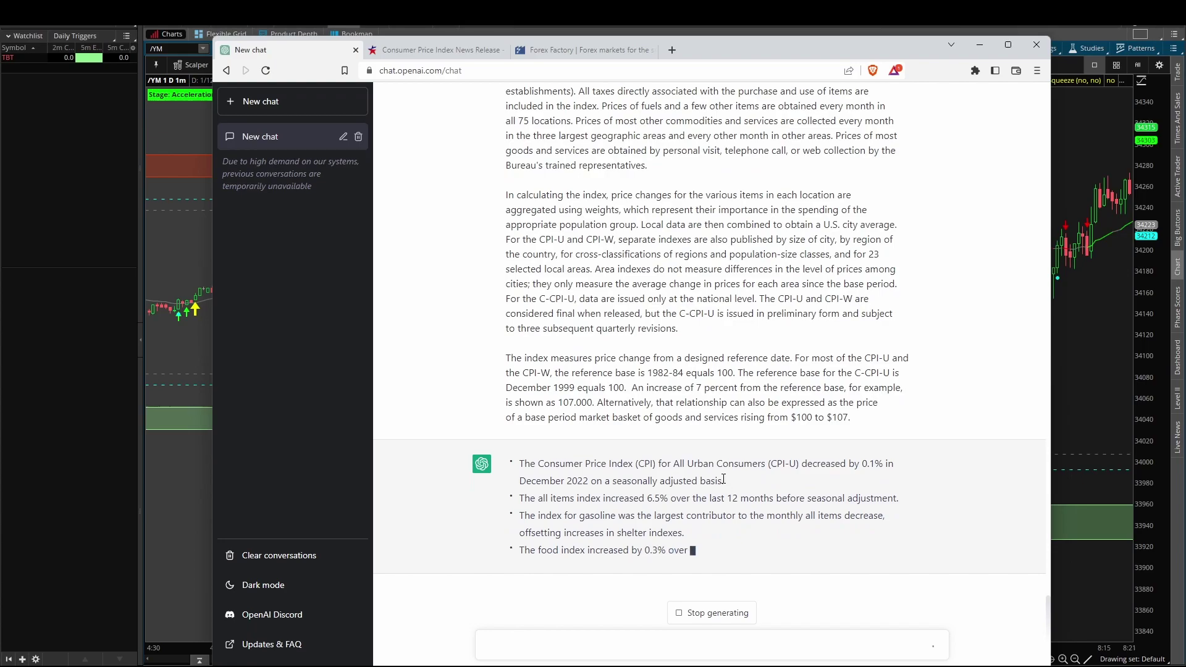
{"action": "left_click", "coordinate": [568, 51]}
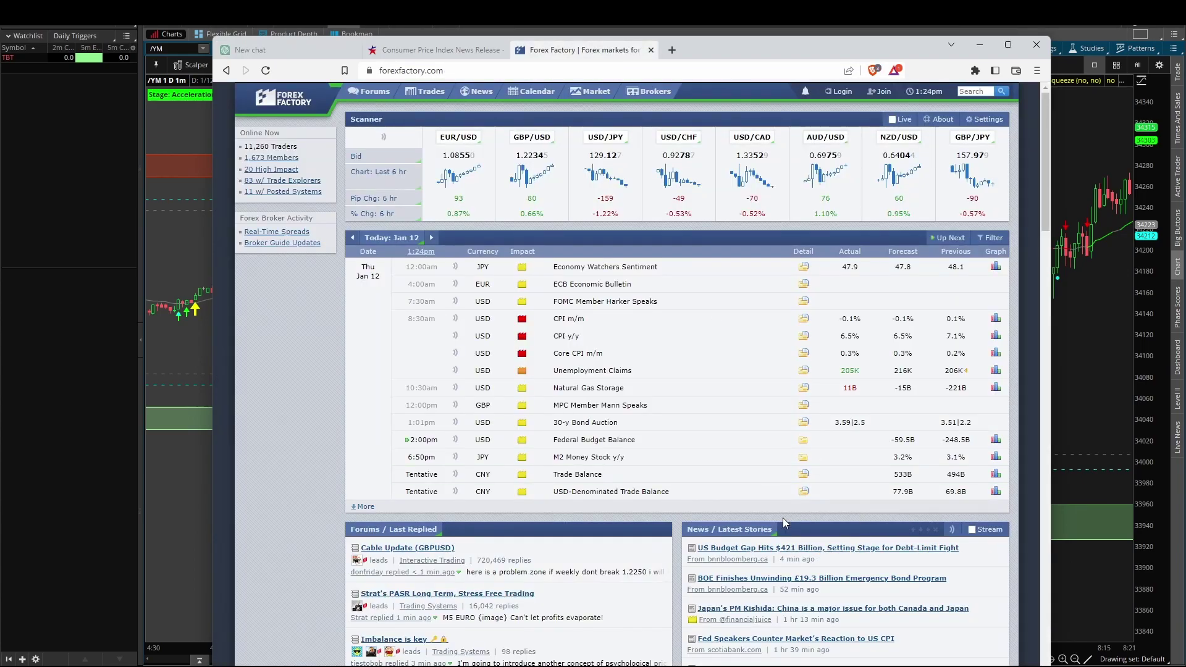
{"action": "scroll", "coordinate": [812, 488], "scroll_direction": "down", "scroll_amount": 8}
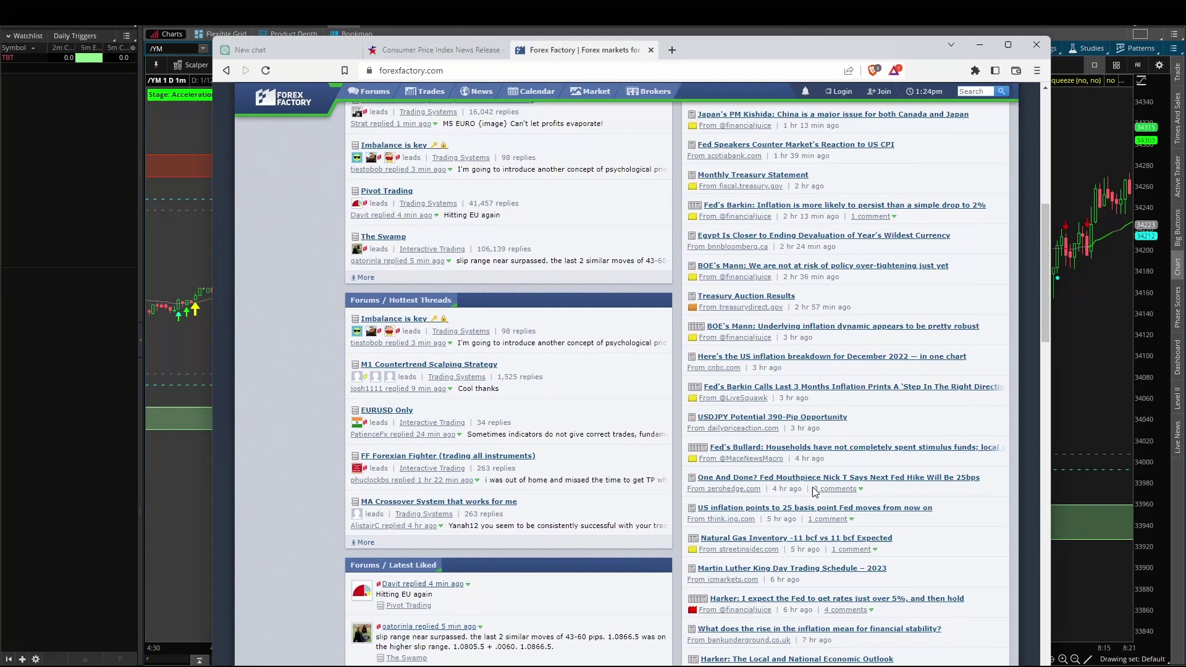
{"action": "scroll", "coordinate": [814, 491], "scroll_direction": "down", "scroll_amount": 10}
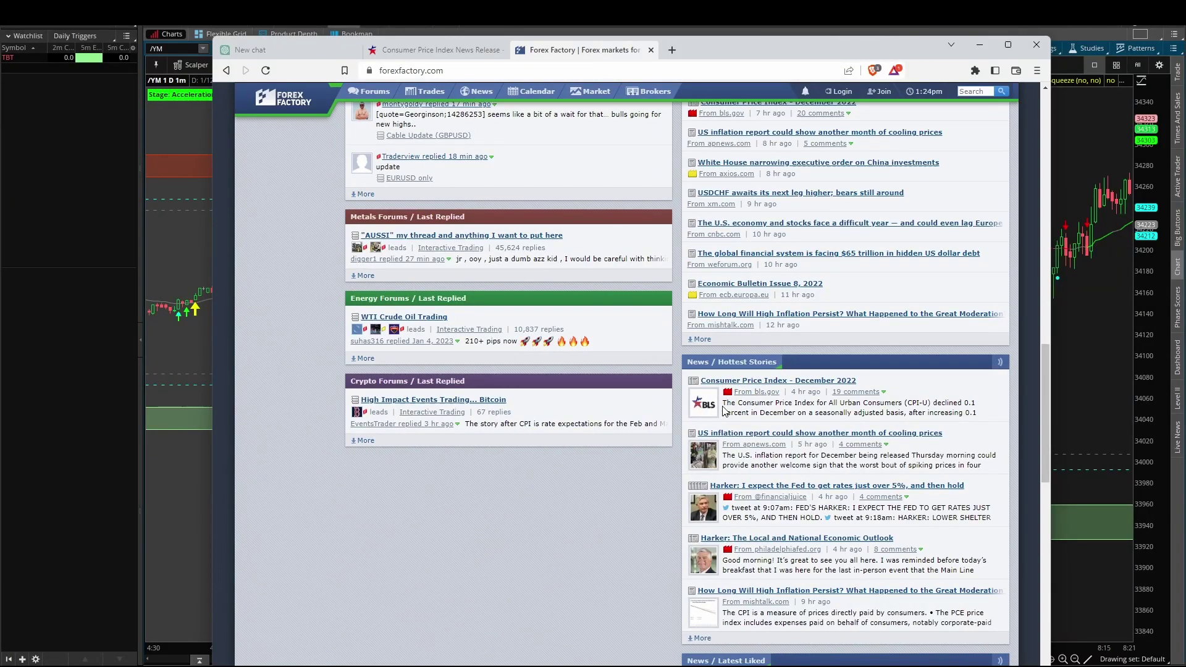
{"action": "triple_click", "coordinate": [725, 402]}
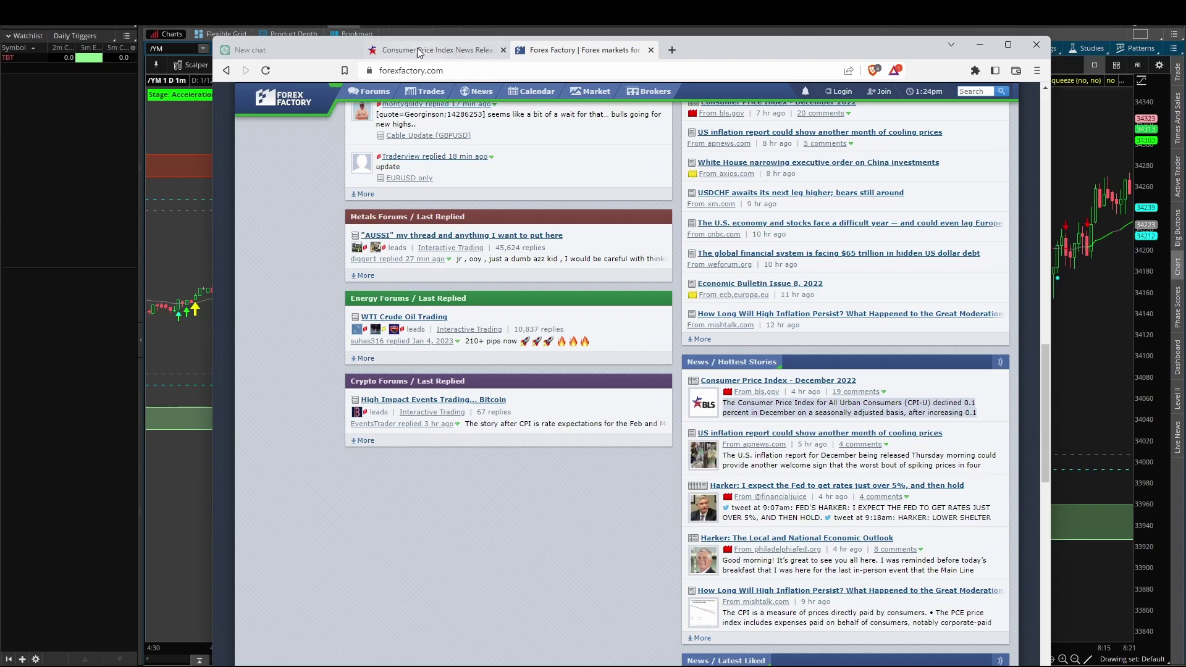
{"action": "left_click", "coordinate": [300, 53]}
{"action": "left_click_drag", "start_coordinate": [655, 312], "coordinate": [524, 312]}
{"action": "left_click", "coordinate": [528, 313]}
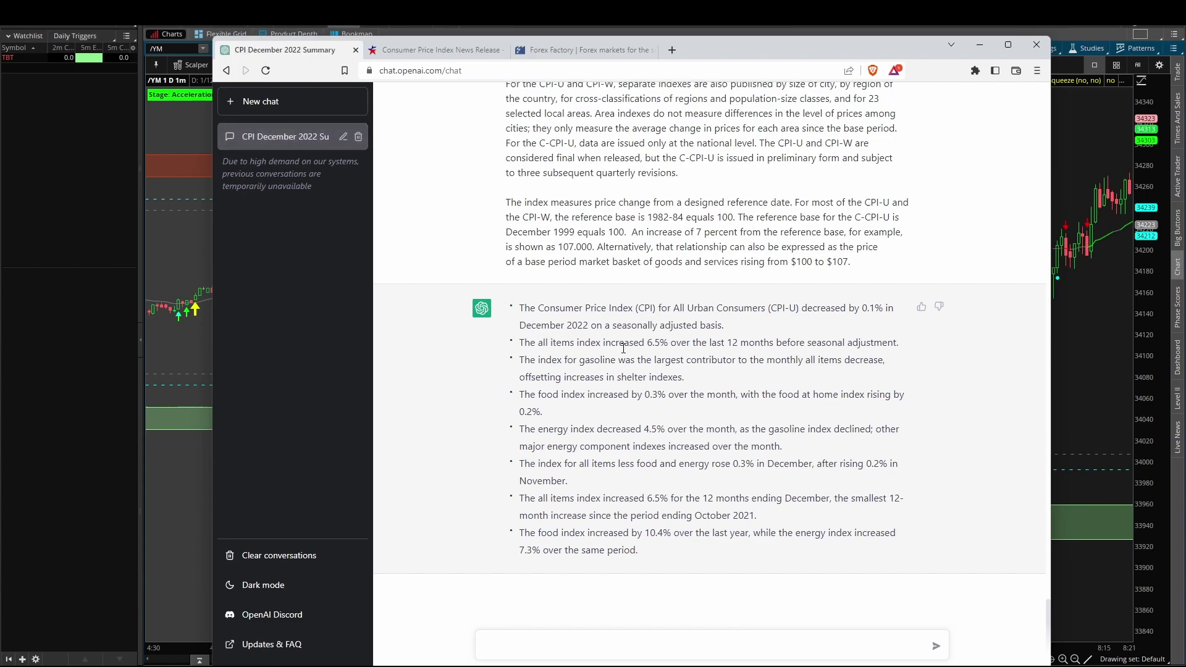
{"action": "left_click_drag", "start_coordinate": [525, 361], "coordinate": [874, 362]}
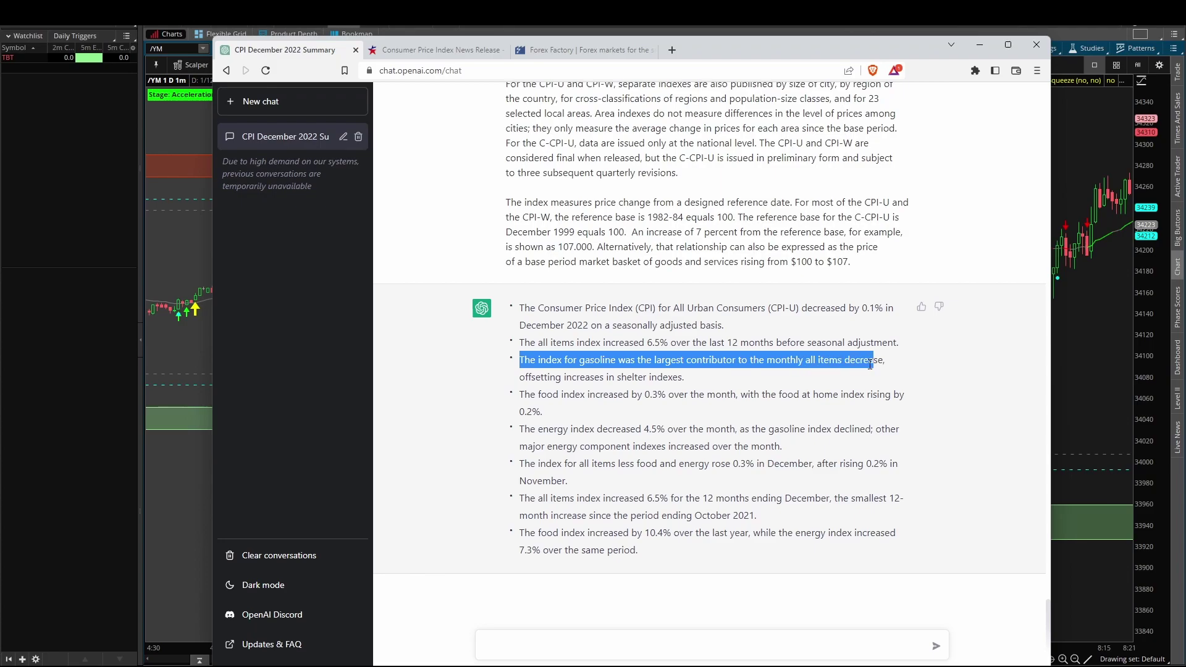
{"action": "left_click_drag", "start_coordinate": [703, 380], "coordinate": [502, 383]}
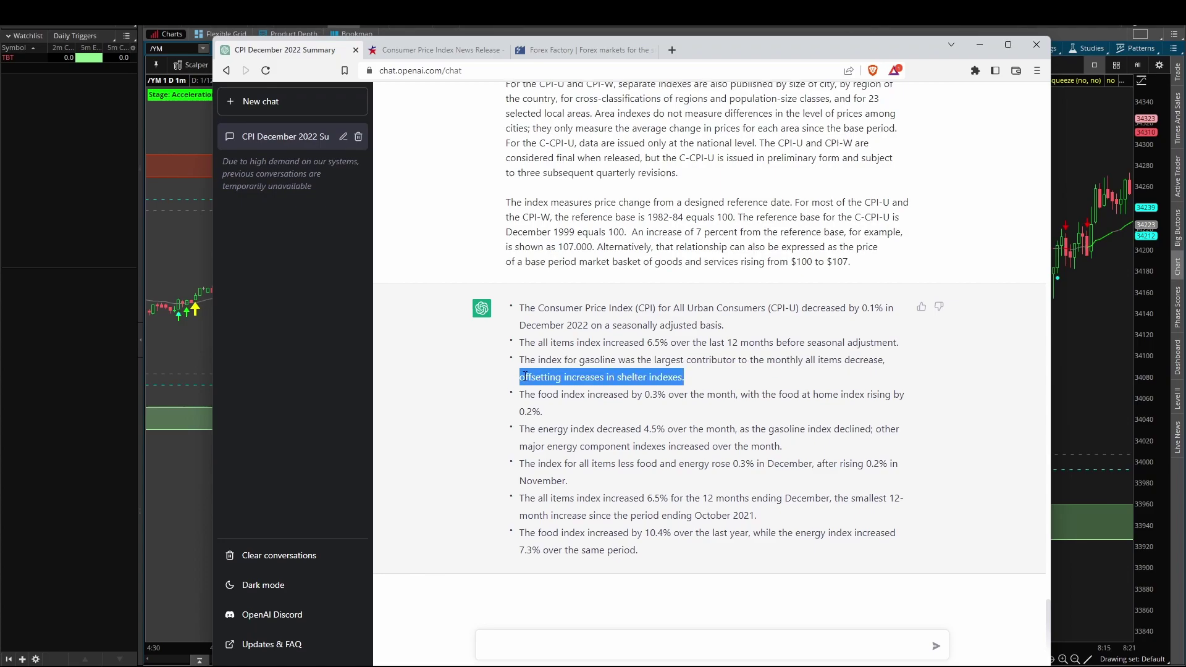
{"action": "left_click_drag", "start_coordinate": [726, 382], "coordinate": [522, 364]}
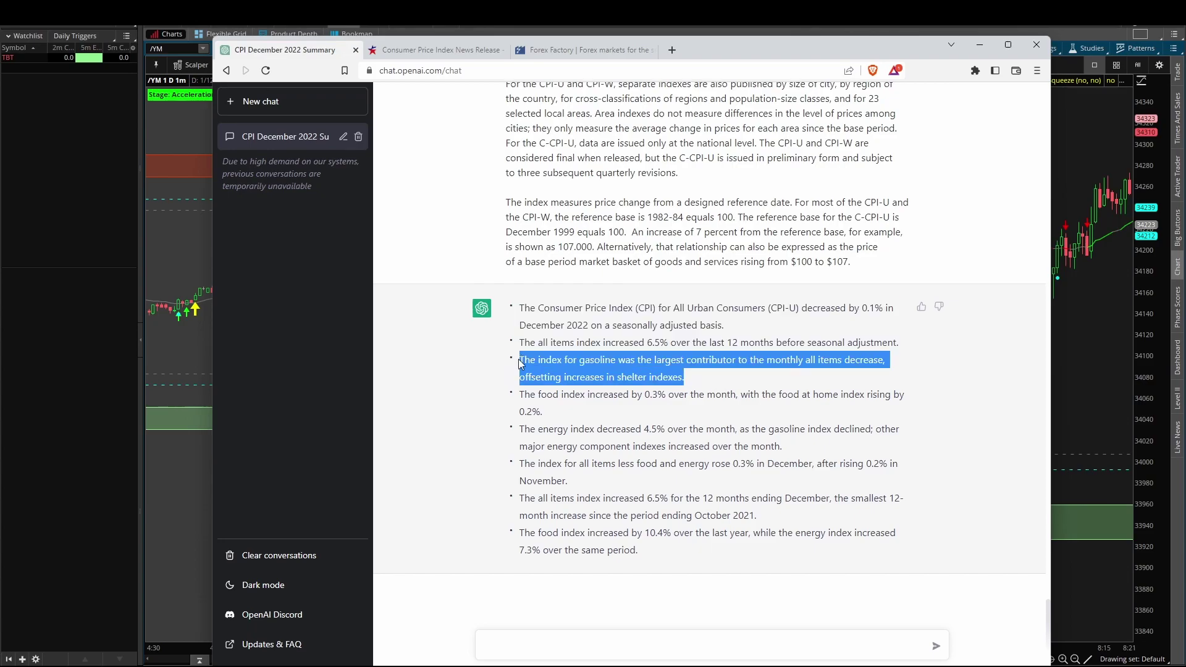
{"action": "double_click", "coordinate": [644, 377]}
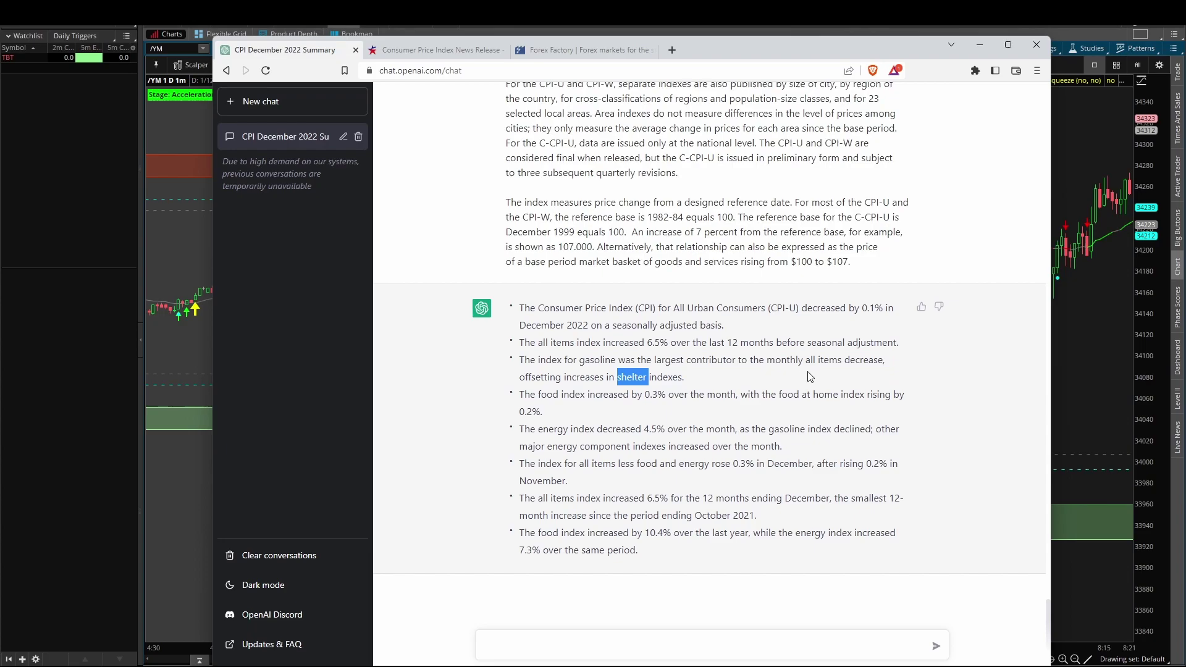
{"action": "double_click", "coordinate": [593, 361]}
{"action": "left_click", "coordinate": [534, 393]}
{"action": "double_click", "coordinate": [544, 393]}
{"action": "double_click", "coordinate": [553, 430]}
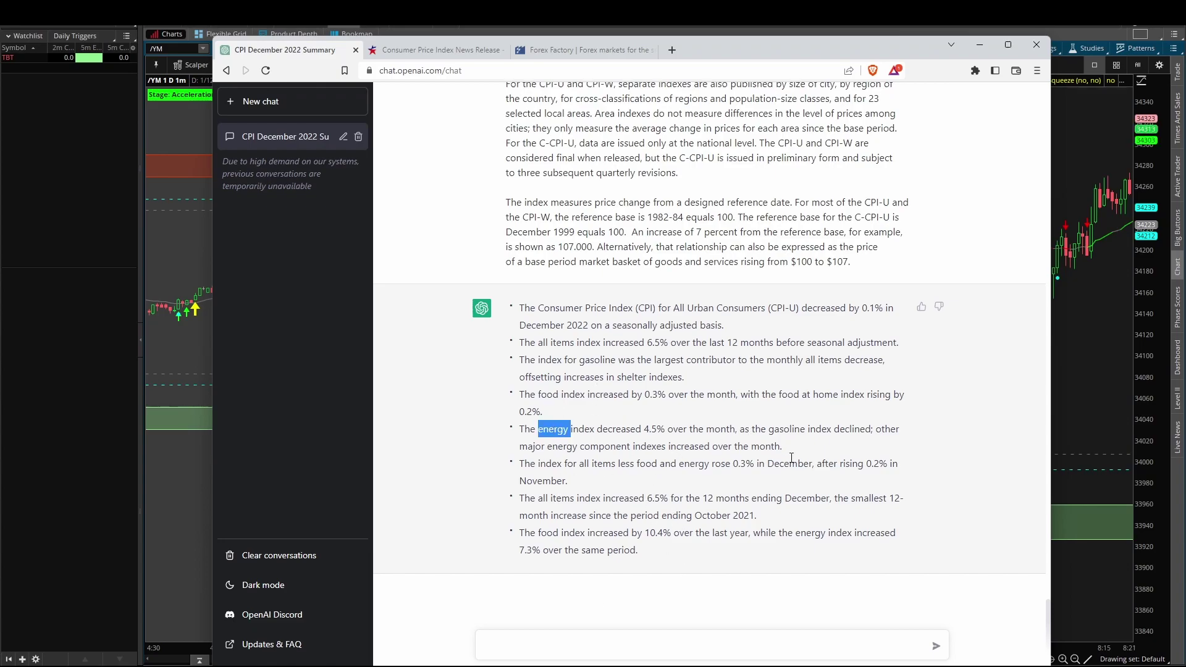
{"action": "left_click", "coordinate": [817, 452]}
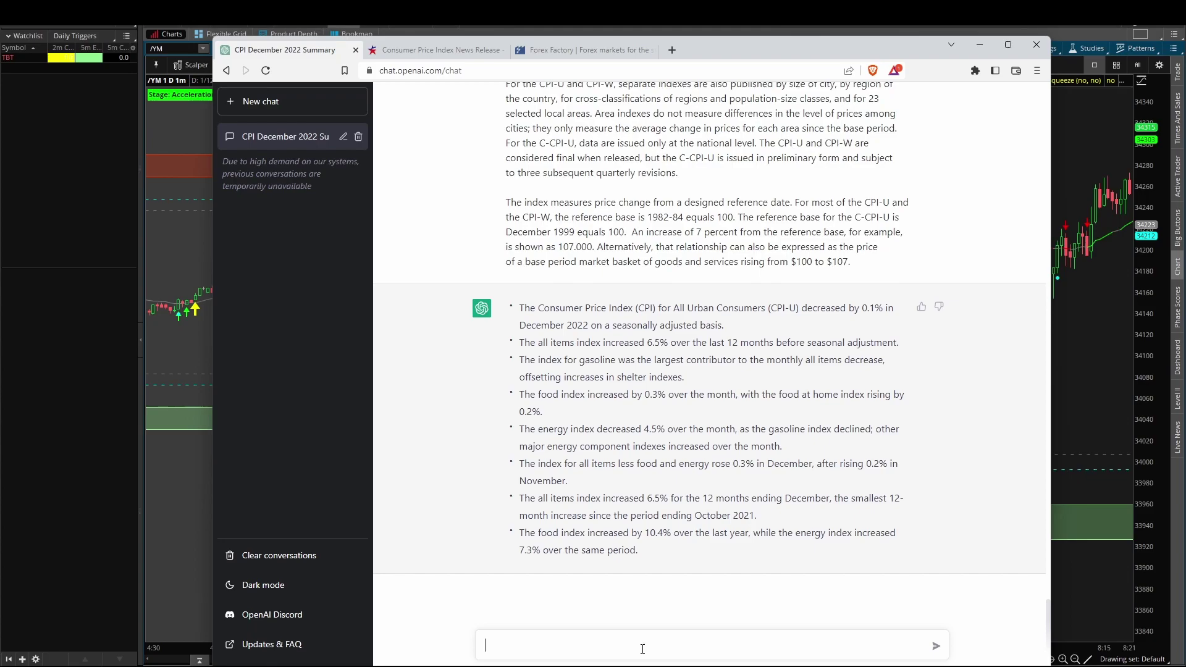
Step: Ask what this CPI report means for the S&P 500 and highlight the reply's long-term impact point
{"action": "type", "text": "ased off of this CPI report"}
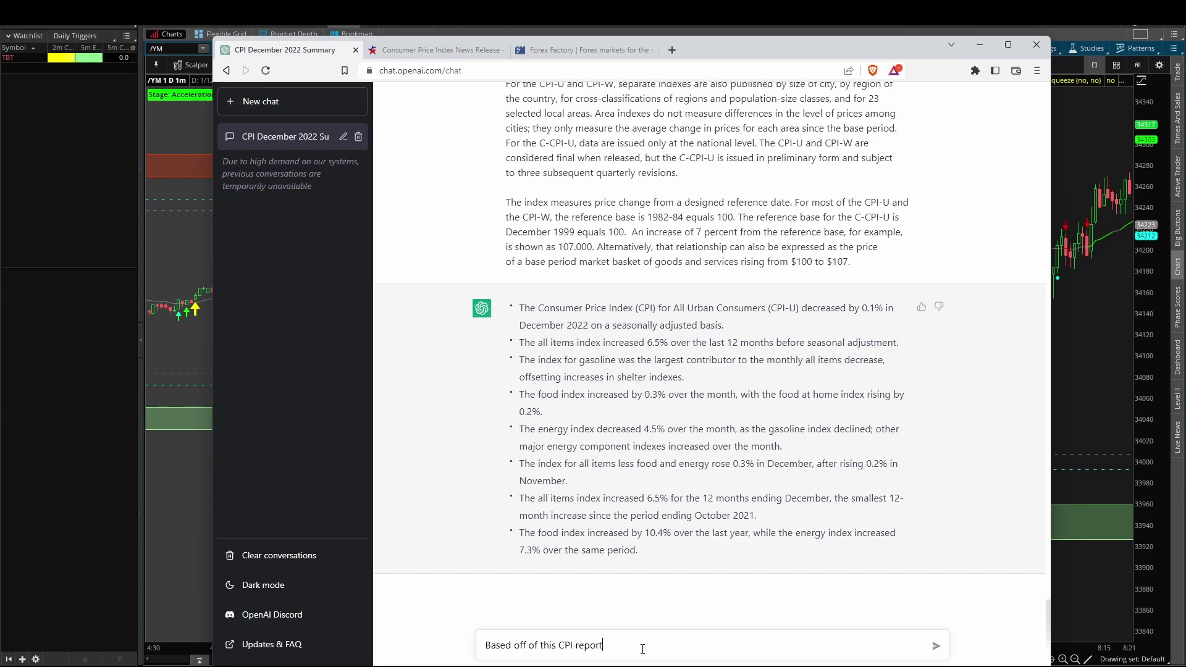
{"action": "type", "text": ", what would you expect to happen to the S&P 500?"}
{"action": "key", "text": "Return"}
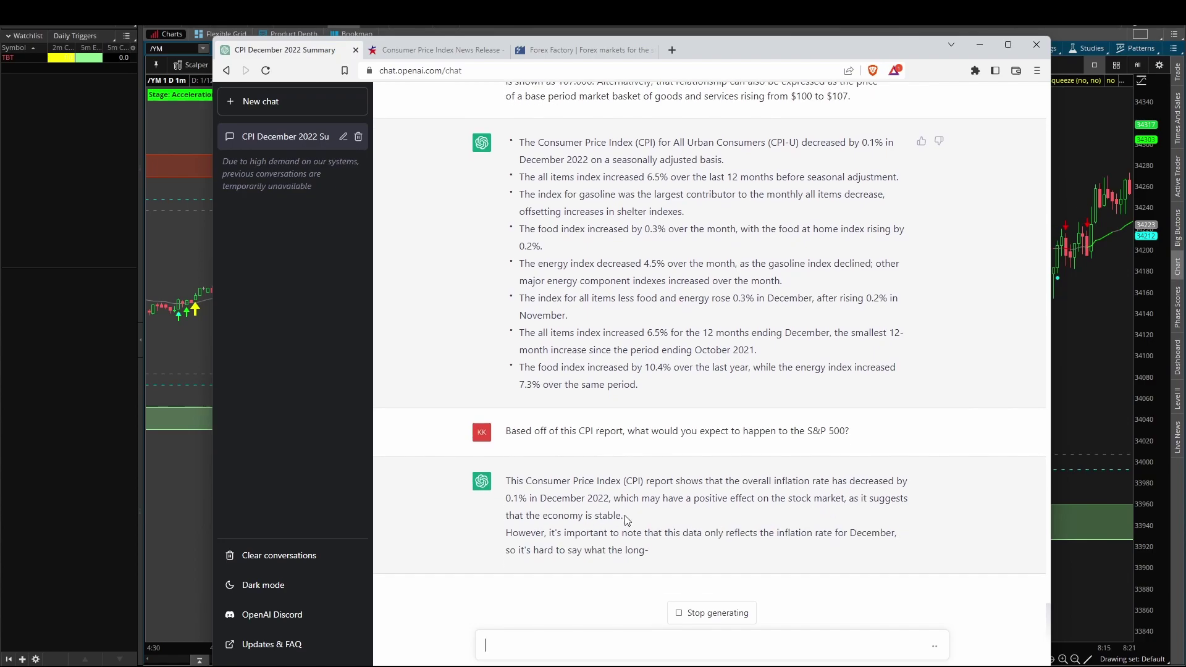
{"action": "triple_click", "coordinate": [574, 515]}
{"action": "left_click", "coordinate": [561, 515]}
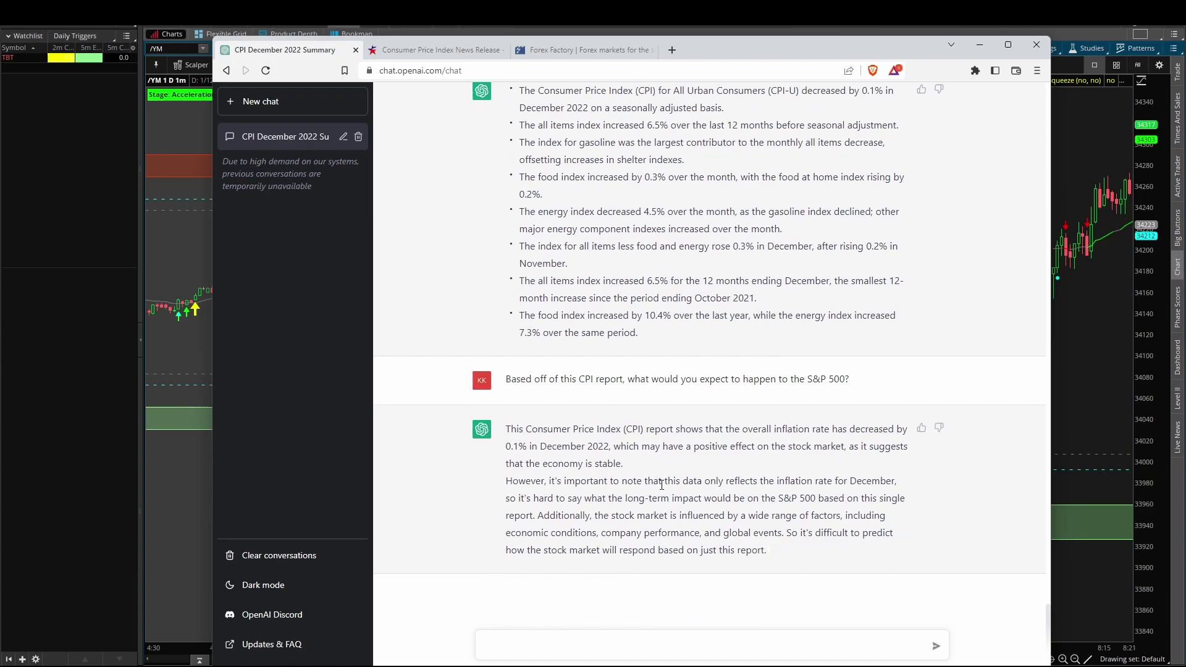
{"action": "left_click_drag", "start_coordinate": [529, 502], "coordinate": [820, 500]}
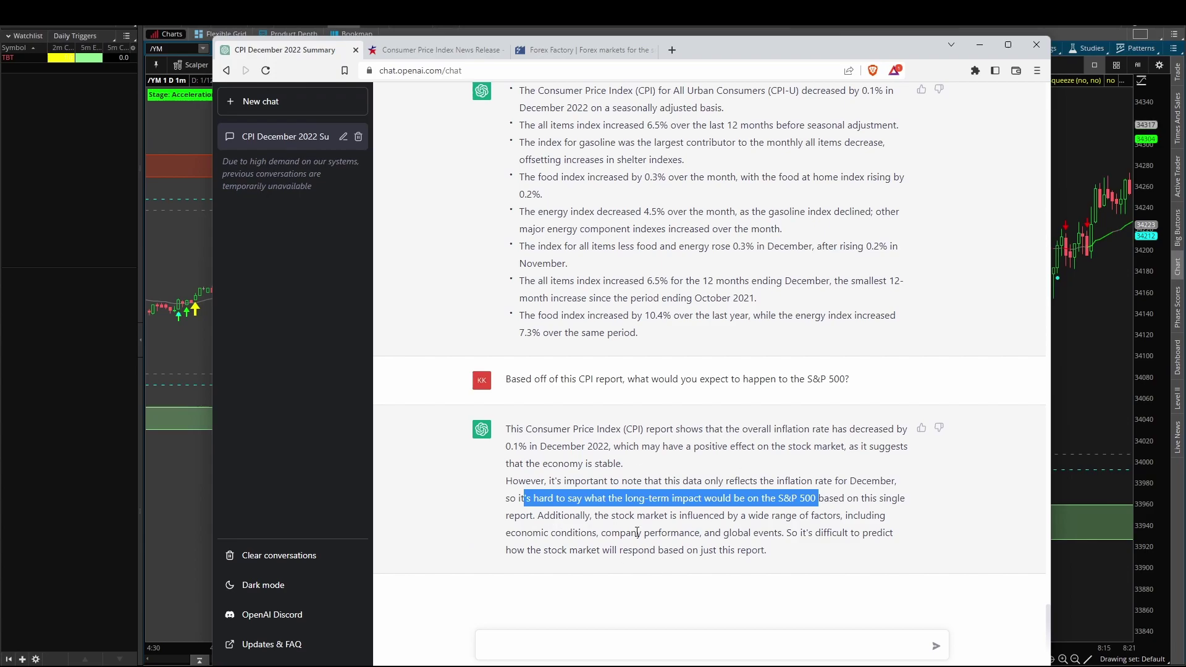
{"action": "left_click", "coordinate": [732, 468]}
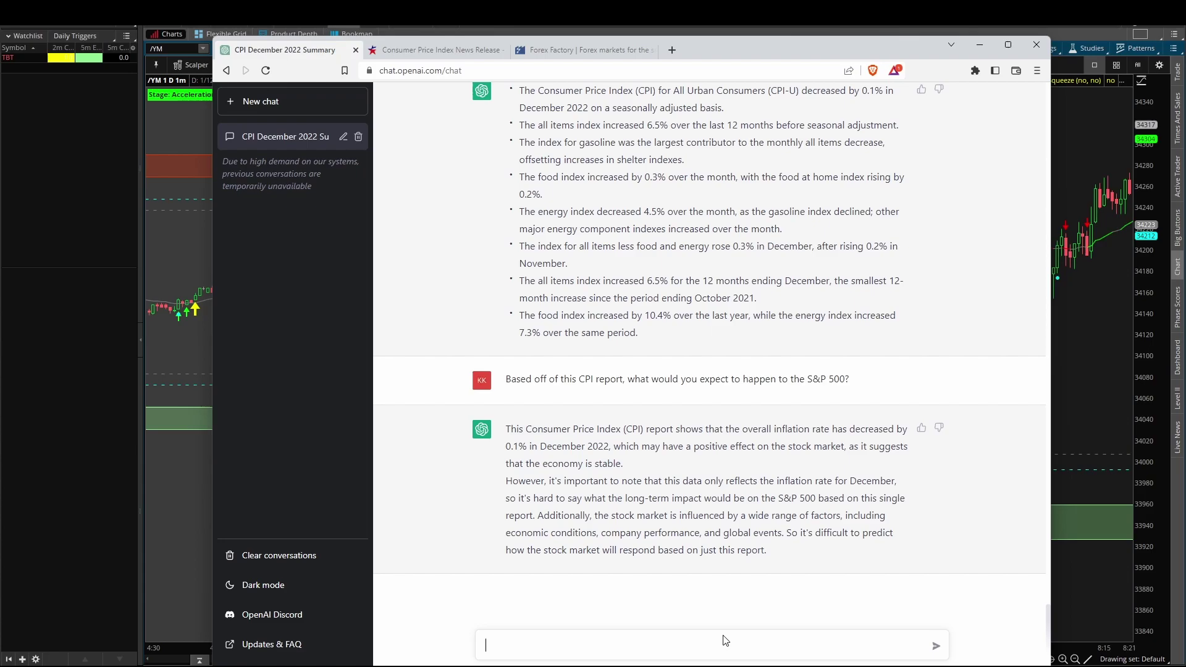
Step: Ask ChatGPT what the CPI report generally tells us about the economy and what to watch
{"action": "type", "text": "What doe s the CPI report generally tell us about the economy? "}
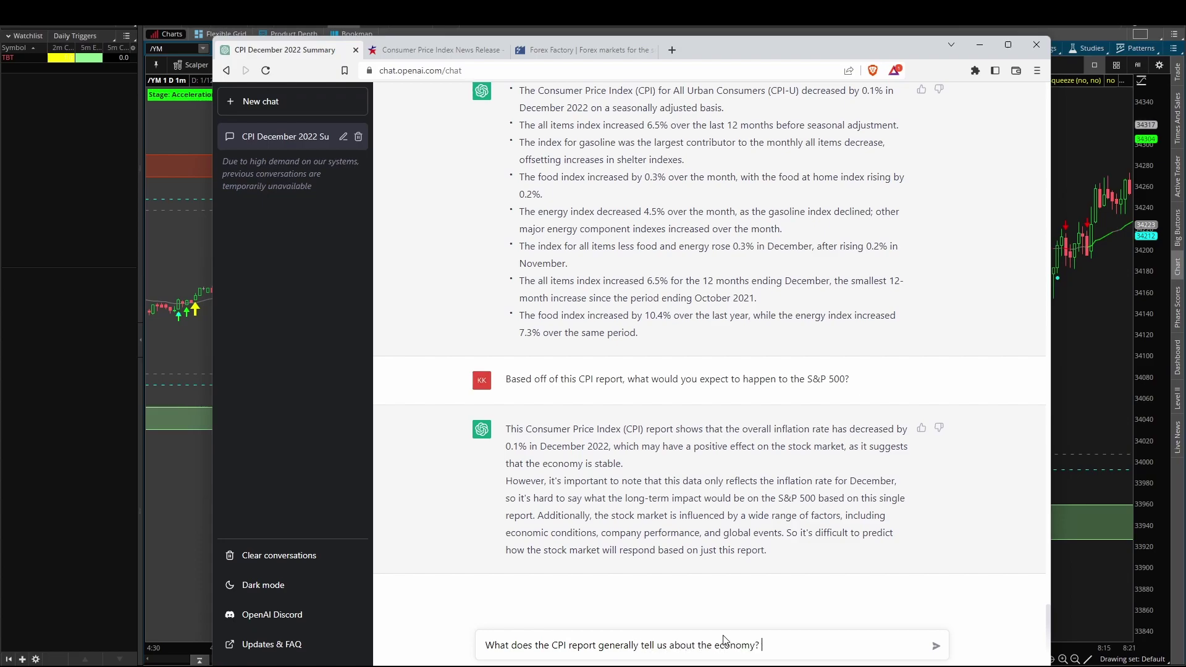
{"action": "type", "text": "What should I be paying attention to in every report?"}
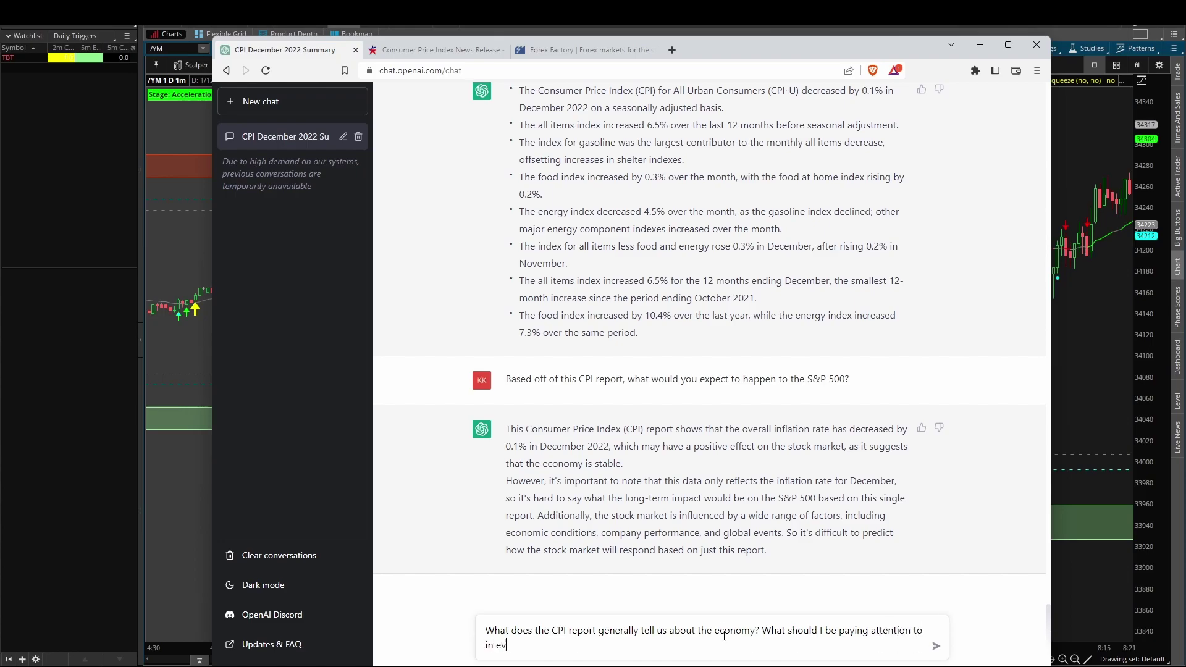
{"action": "key", "text": "Return"}
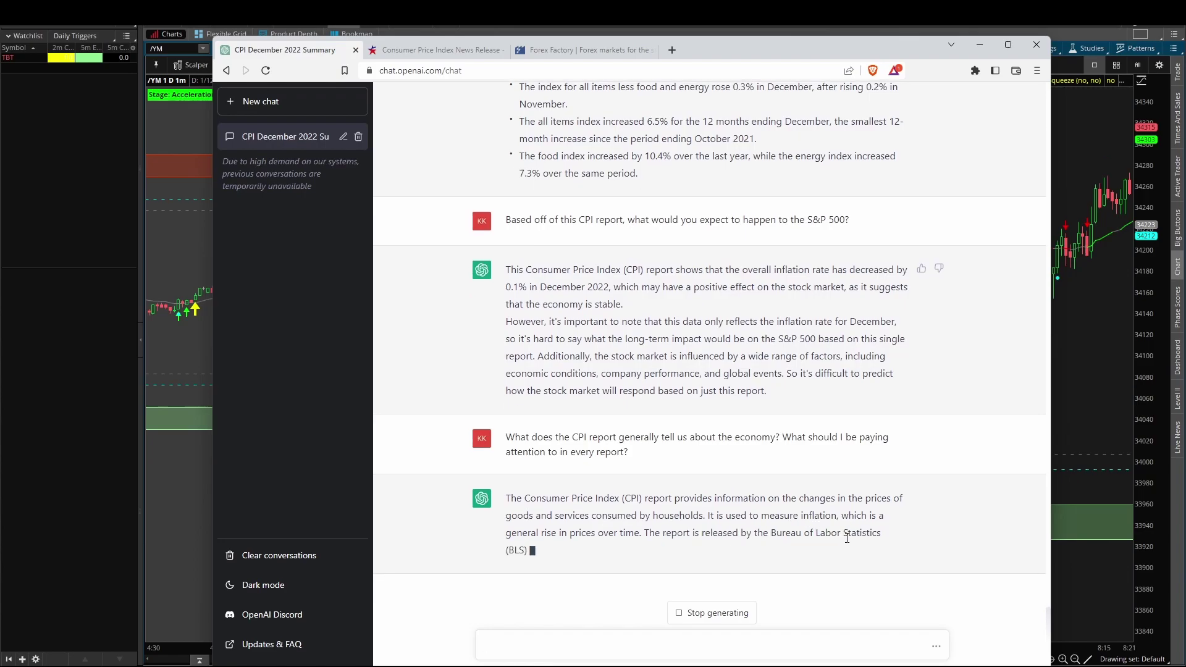
{"action": "left_click_drag", "start_coordinate": [748, 543], "coordinate": [506, 494]}
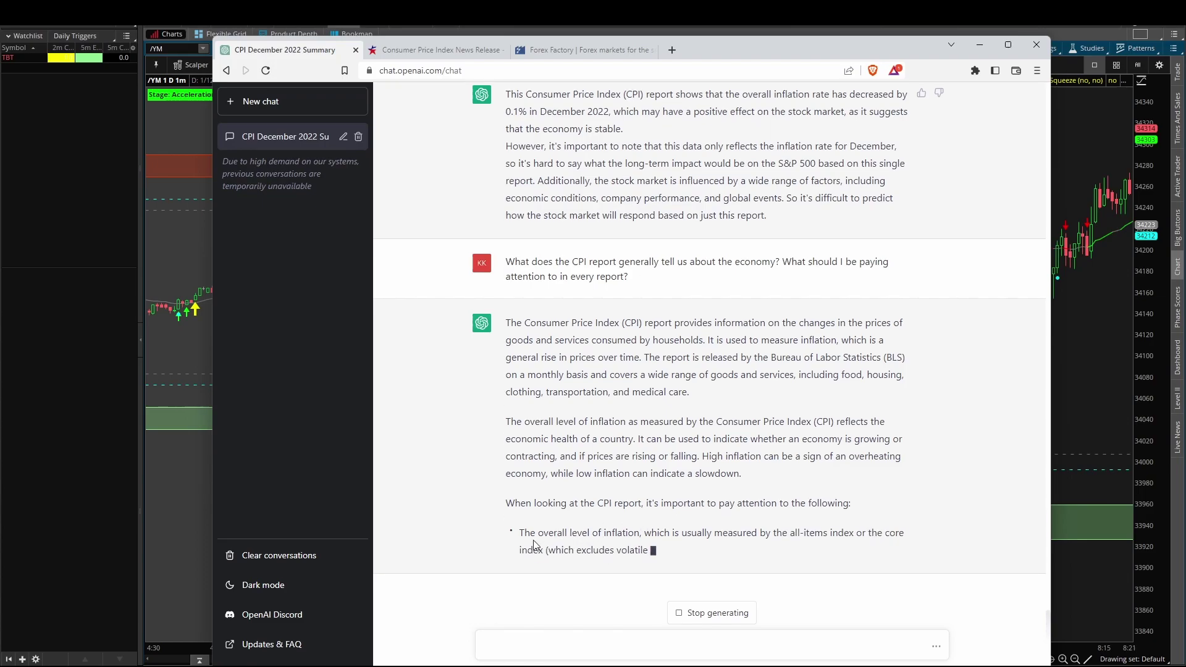
Step: Highlight the answer's bullets on overall inflation level and specific goods' price changes
{"action": "left_click_drag", "start_coordinate": [529, 497], "coordinate": [640, 497]}
{"action": "left_click", "coordinate": [609, 519]}
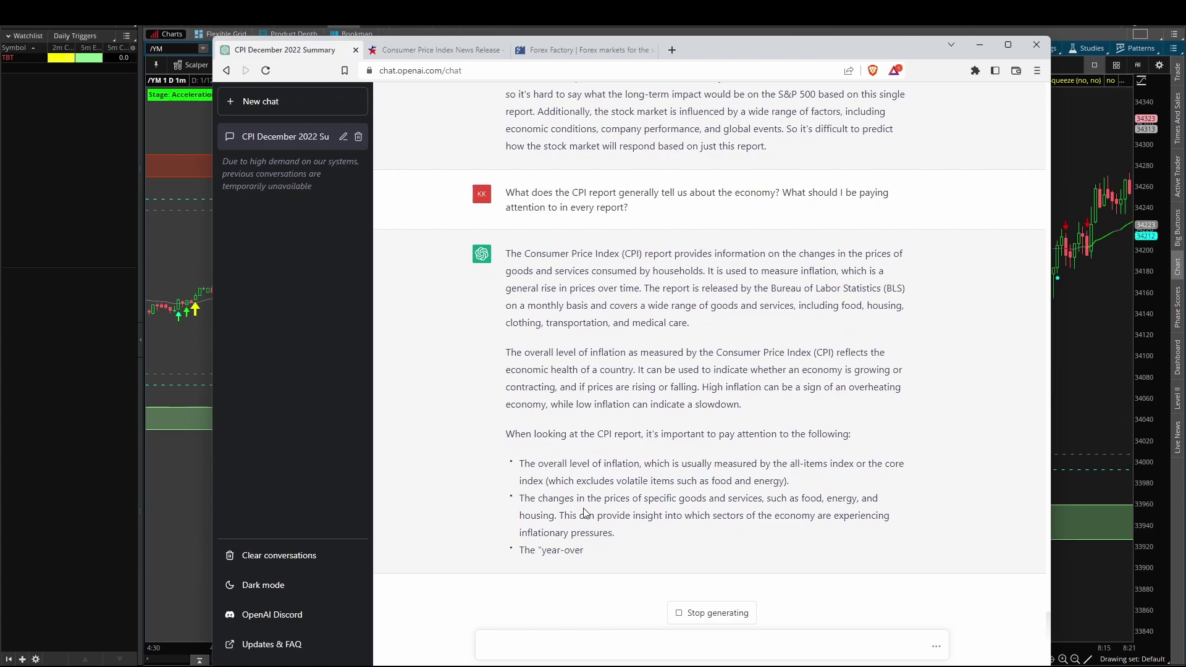
{"action": "left_click_drag", "start_coordinate": [537, 498], "coordinate": [696, 498]}
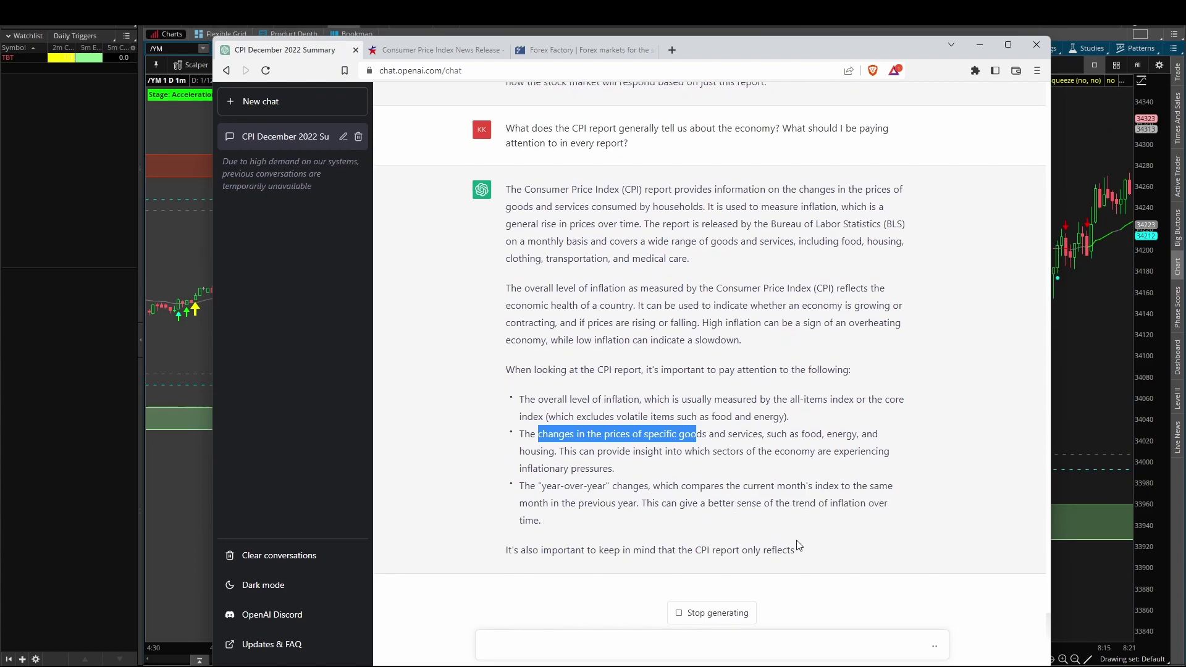
{"action": "left_click", "coordinate": [708, 479]}
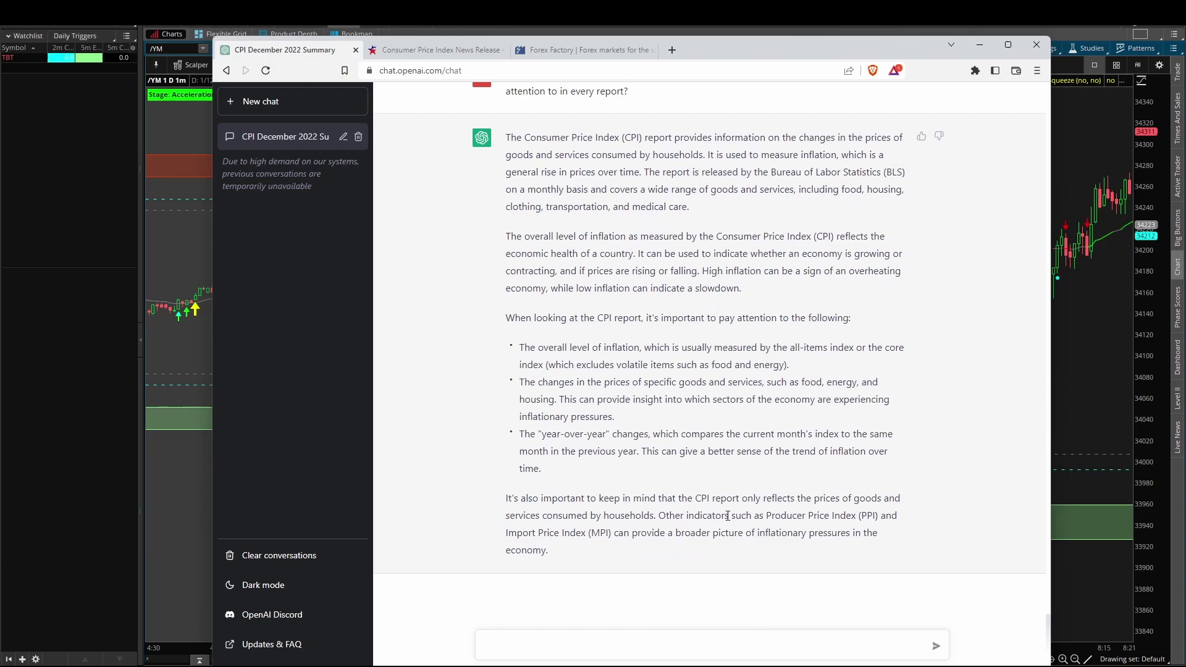
{"action": "scroll", "coordinate": [664, 342], "scroll_direction": "up", "scroll_amount": 20}
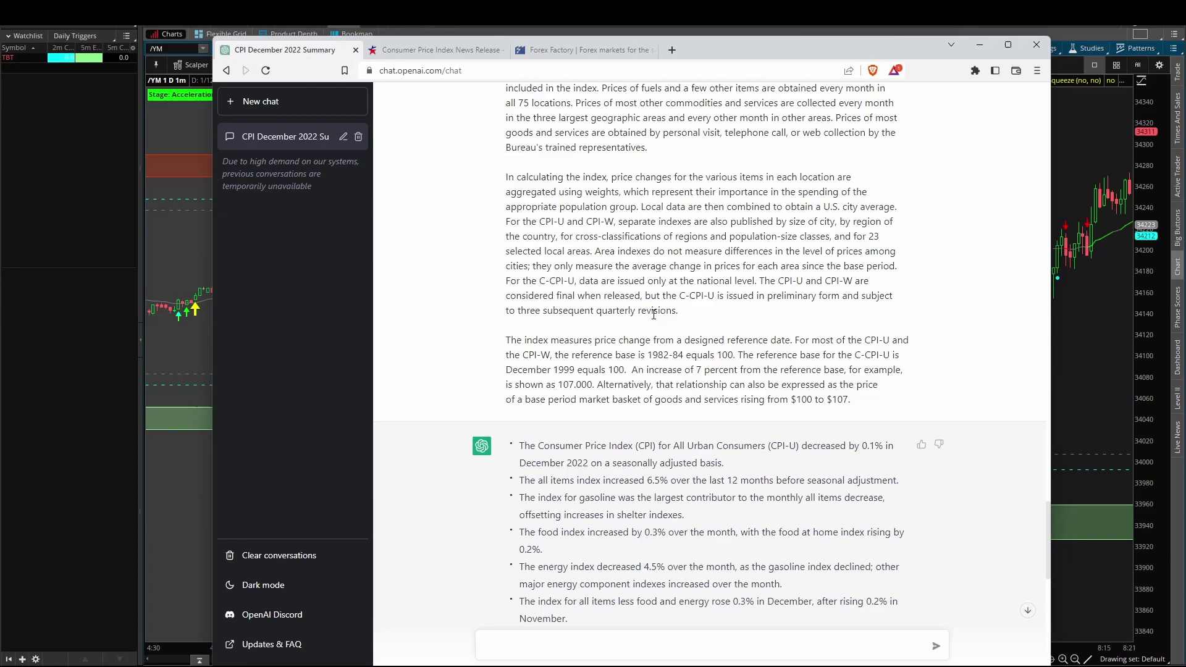
{"action": "scroll", "coordinate": [583, 279], "scroll_direction": "up", "scroll_amount": 5}
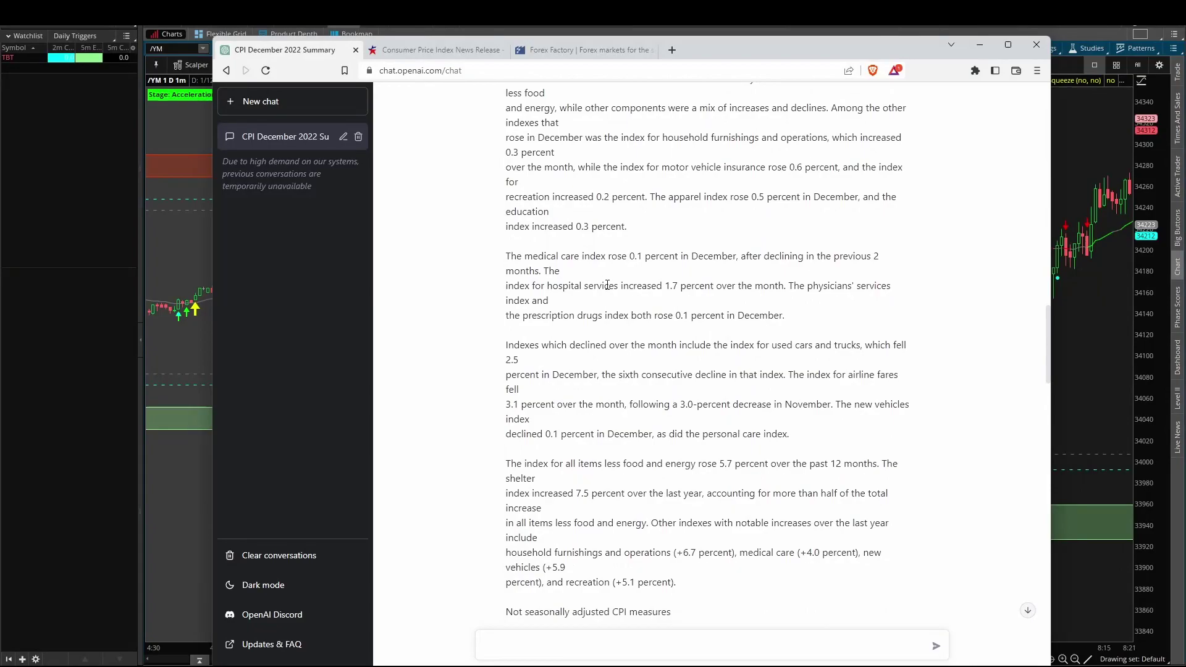
{"action": "left_click", "coordinate": [578, 49]}
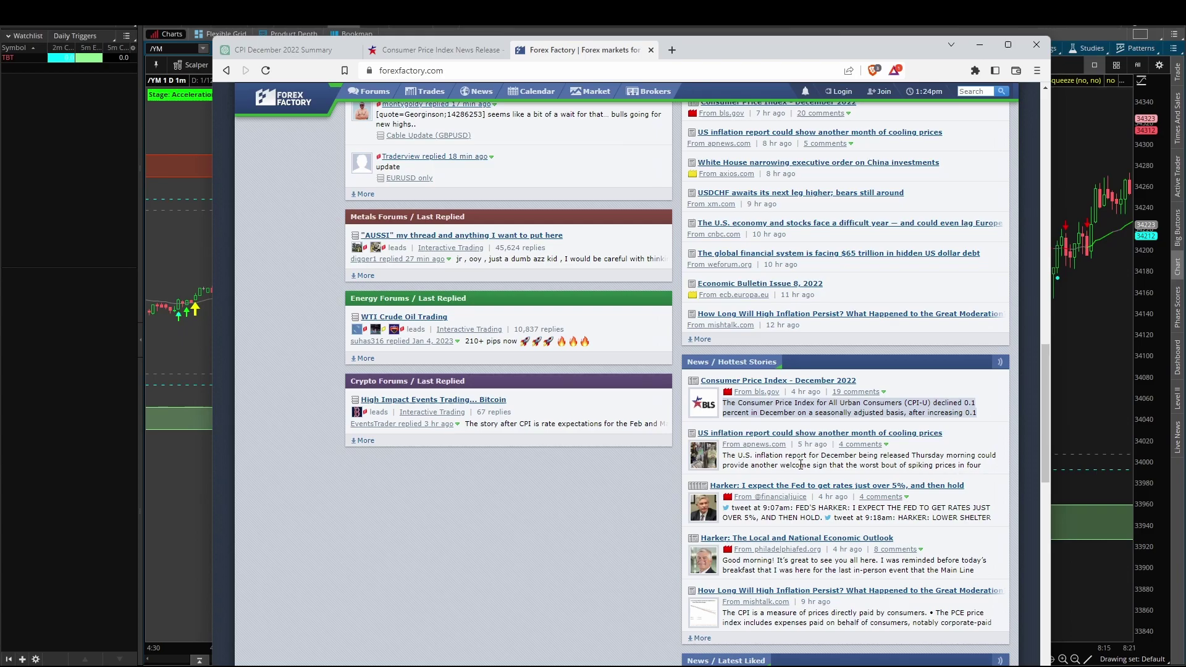
{"action": "left_click", "coordinate": [275, 51]}
{"action": "scroll", "coordinate": [608, 438], "scroll_direction": "down", "scroll_amount": 20}
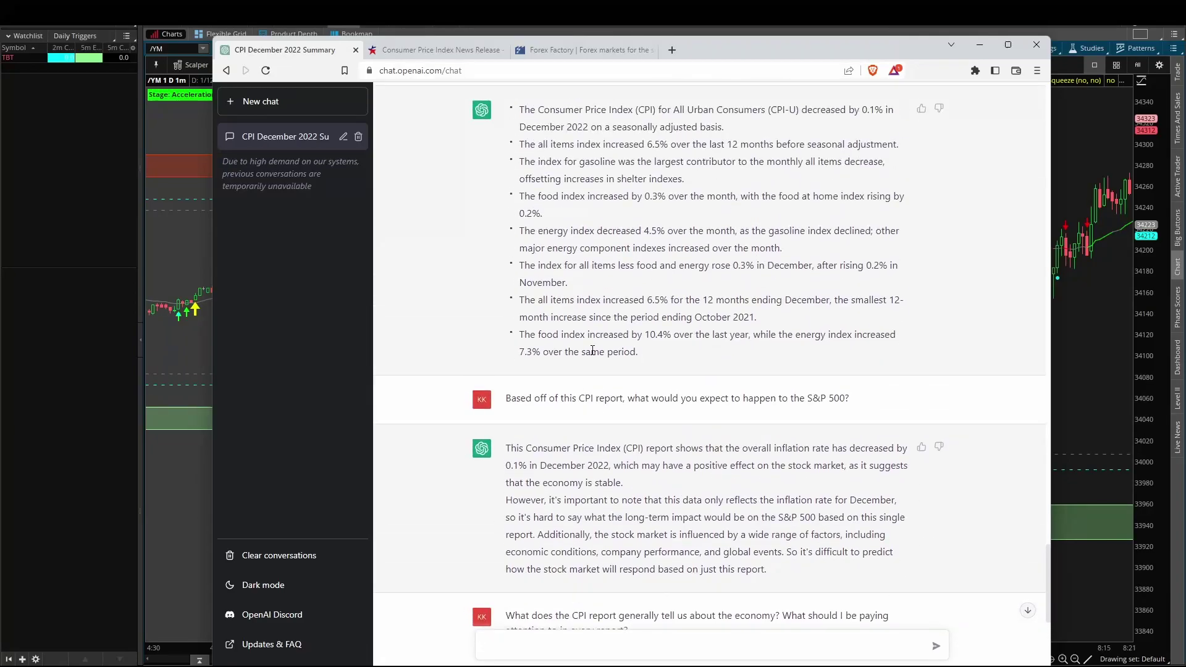
Step: Select the CPI summary list from its last bullet up to its first
{"action": "left_click_drag", "start_coordinate": [679, 351], "coordinate": [515, 106]}
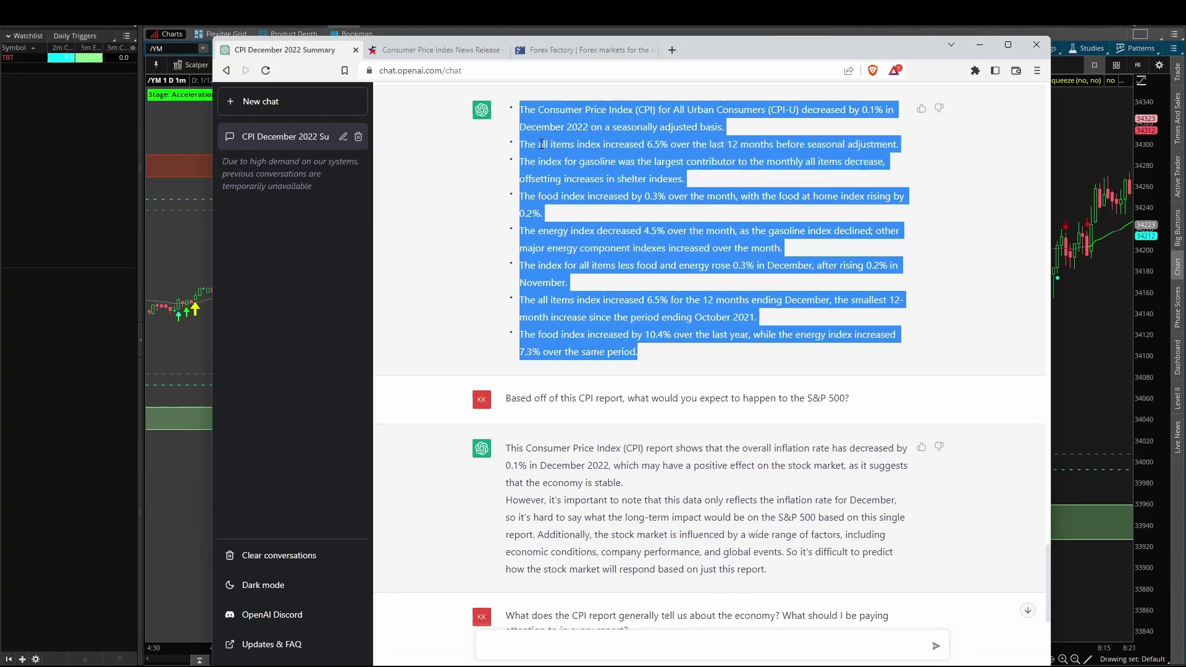
{"action": "scroll", "coordinate": [599, 498], "scroll_direction": "down", "scroll_amount": 4}
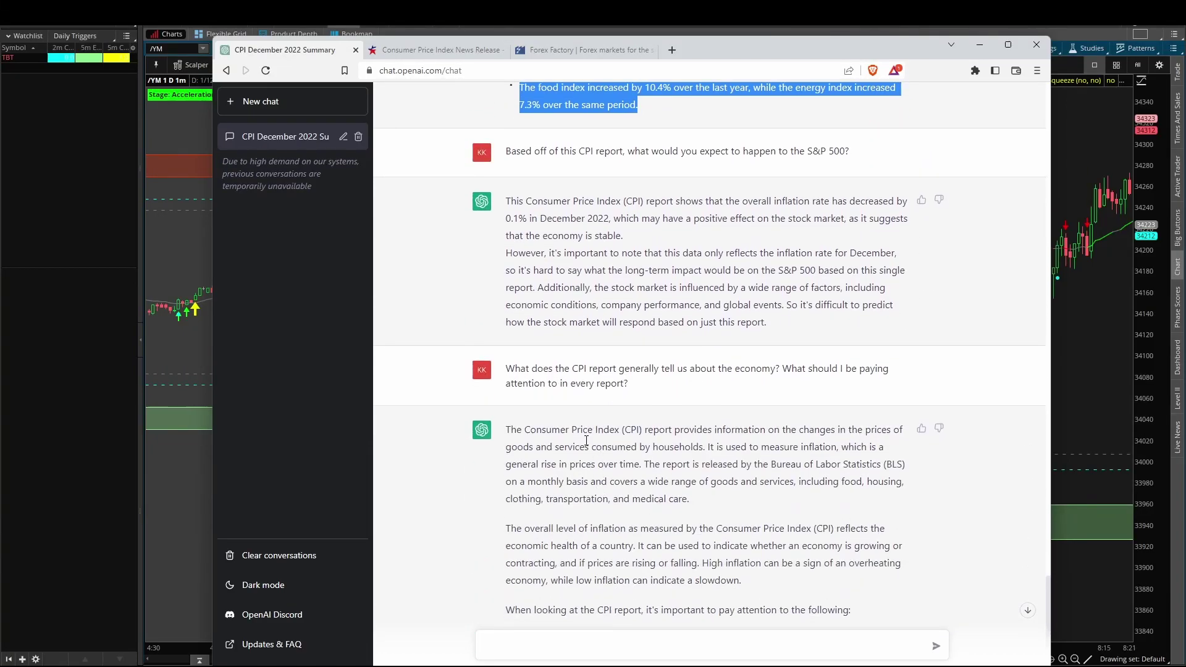